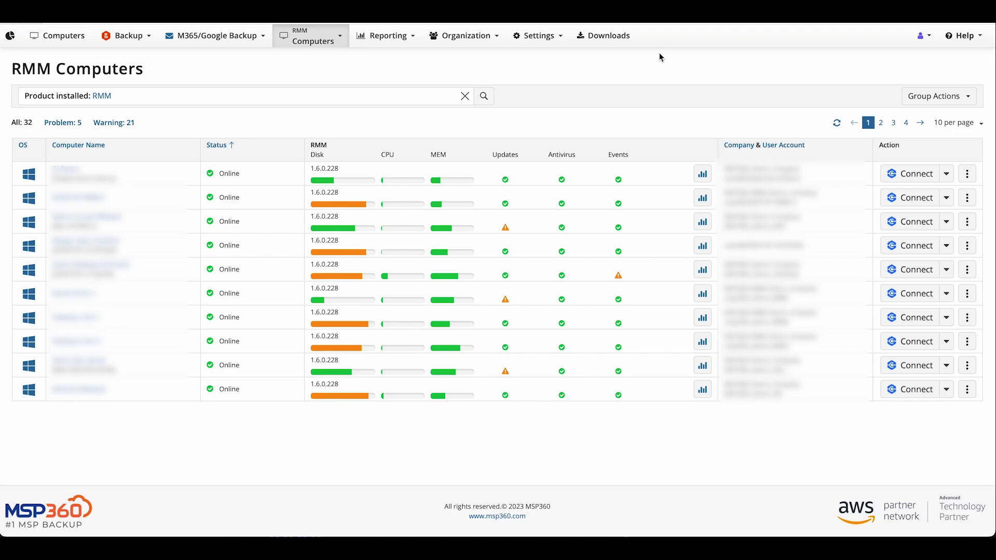
Step: Glance at the agent Downloads panel, the RMM pages menu and the Group Actions list, closing each
{"action": "left_click", "coordinate": [602, 38]}
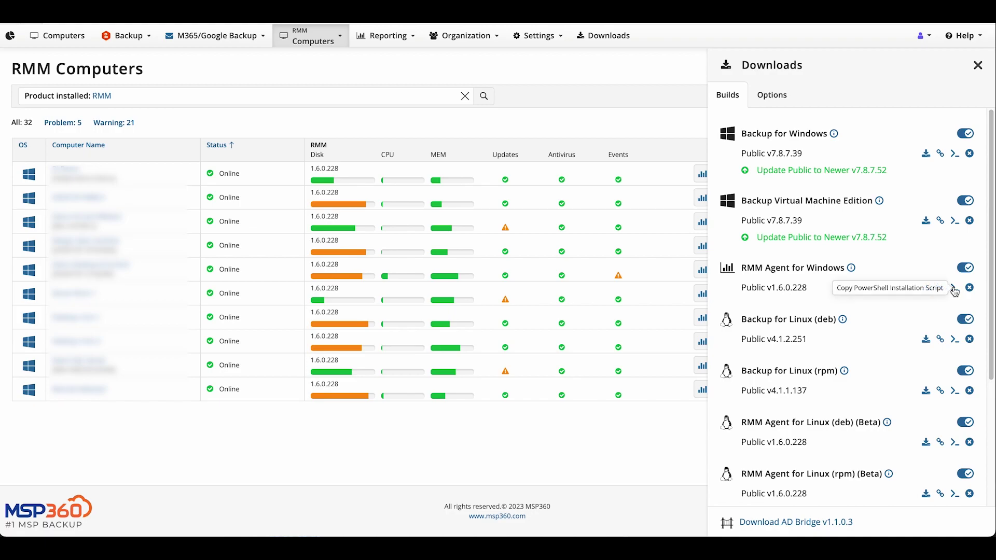
{"action": "left_click", "coordinate": [977, 66]}
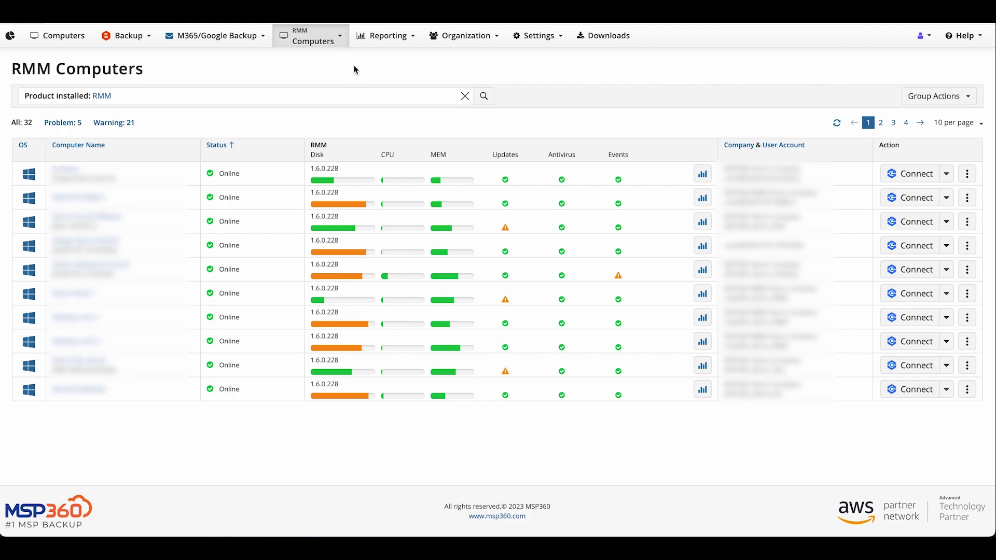
{"action": "left_click", "coordinate": [337, 42]}
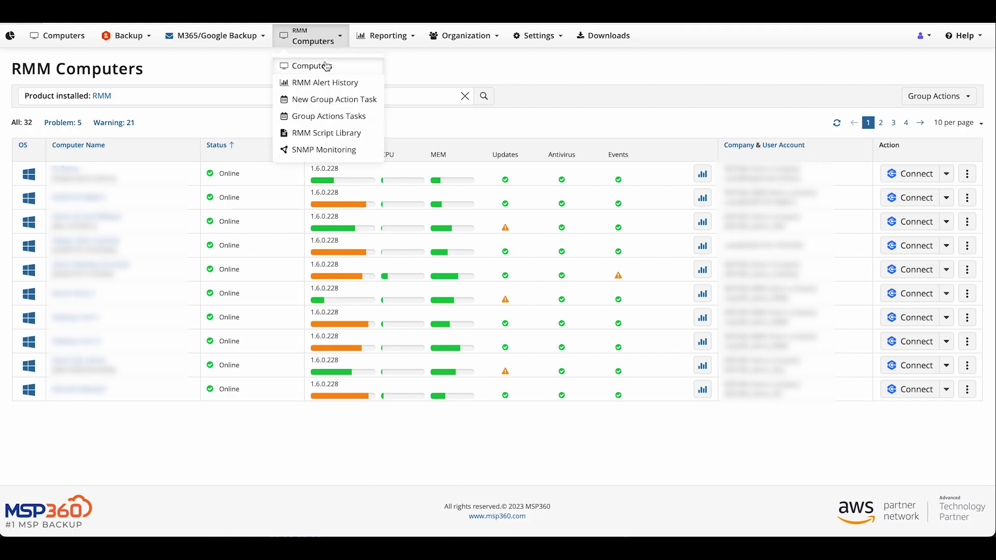
{"action": "left_click", "coordinate": [336, 40]}
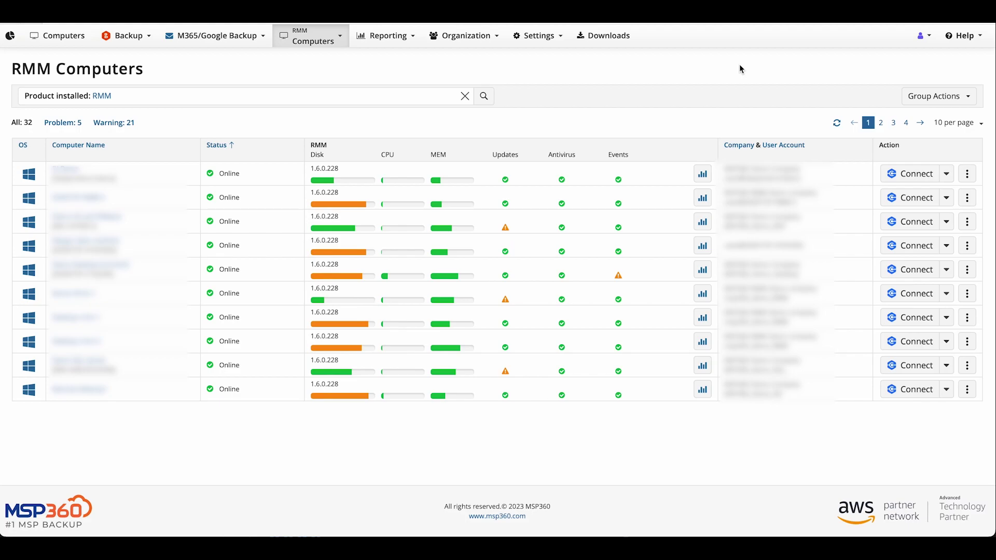
{"action": "left_click", "coordinate": [946, 105]}
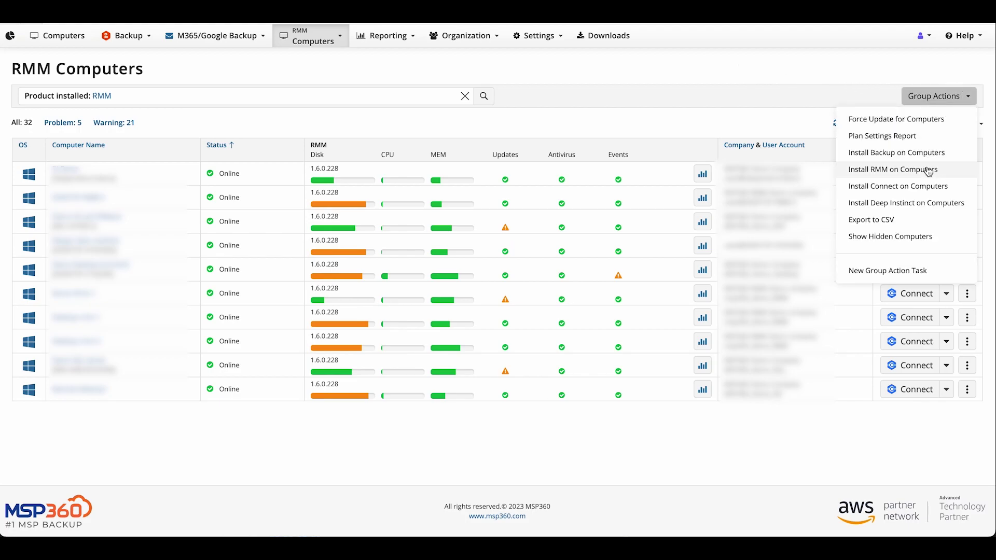
{"action": "left_click", "coordinate": [981, 78]}
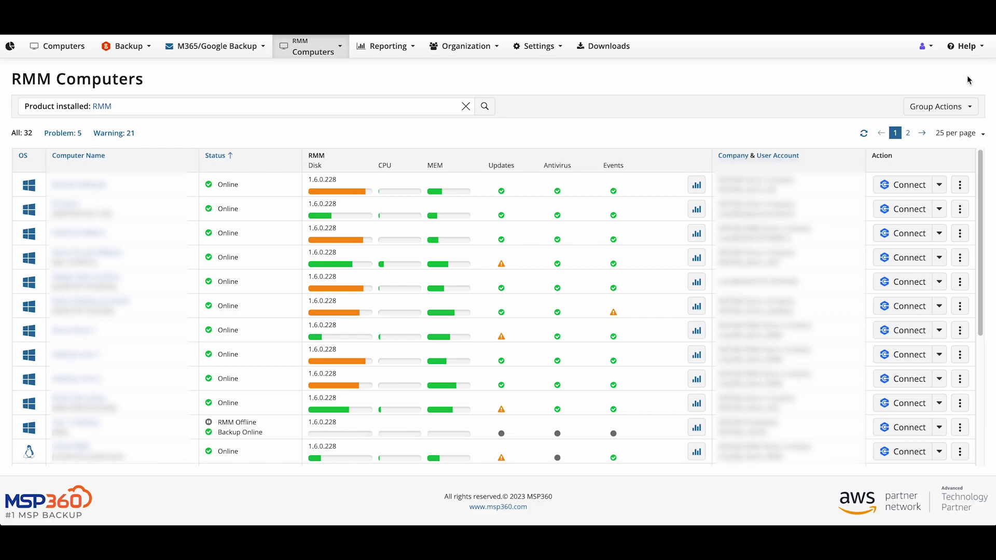
Step: Open the fourth computer's detail panel, showing disk 68.8%, CPU 12.77% and memory 48.73%
{"action": "left_click", "coordinate": [312, 59]}
{"action": "left_click", "coordinate": [312, 58]}
{"action": "left_click", "coordinate": [696, 258]}
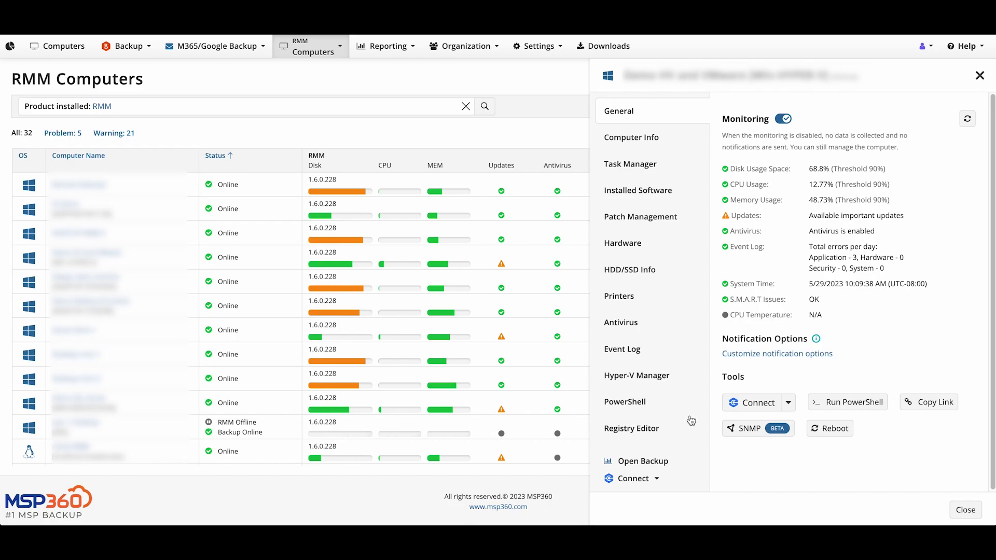
{"action": "left_click", "coordinate": [669, 191]}
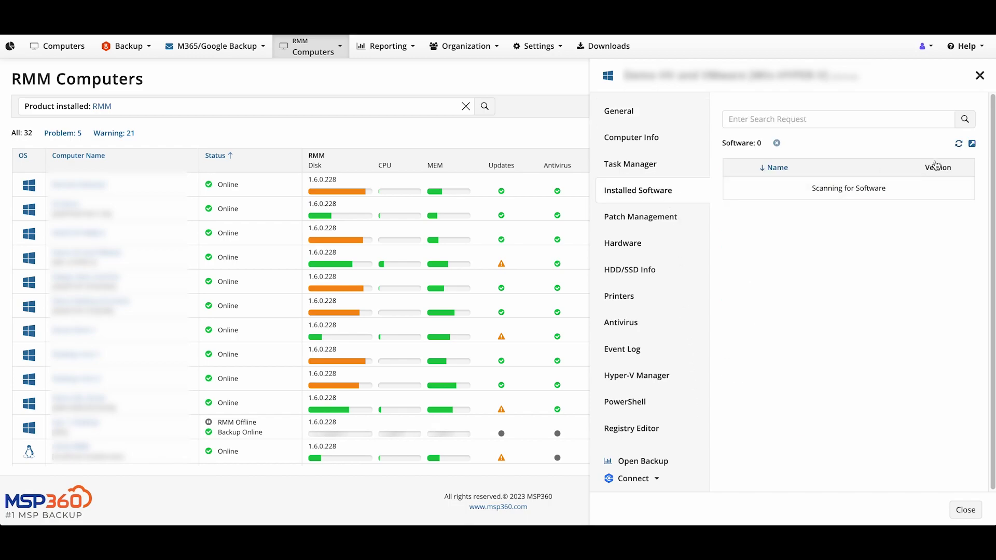
{"action": "left_click", "coordinate": [971, 145]}
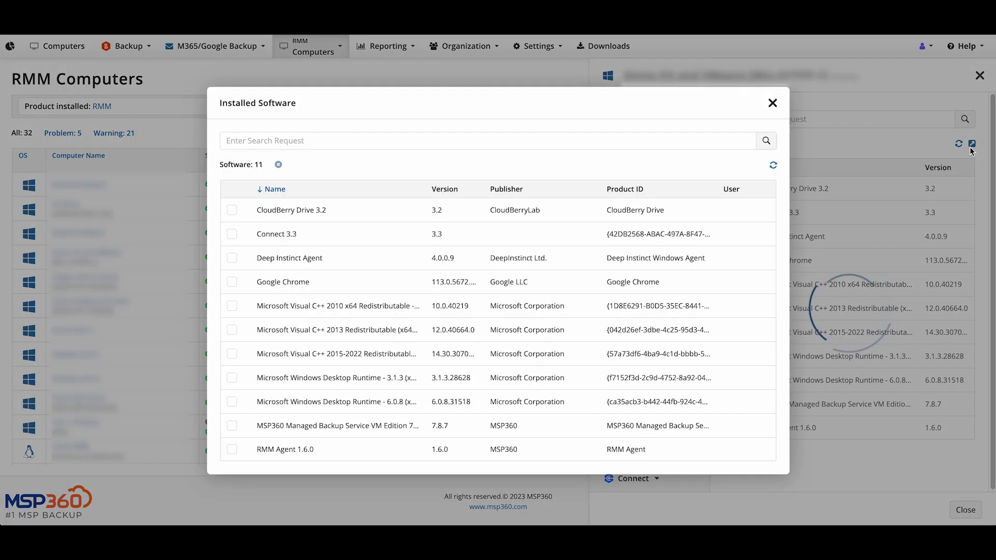
{"action": "left_click", "coordinate": [772, 103]}
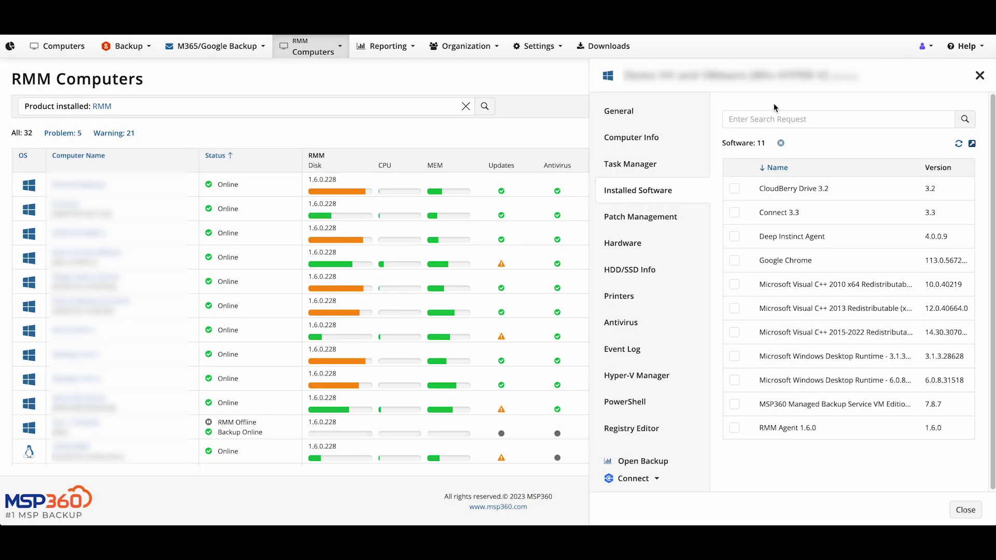
{"action": "left_click", "coordinate": [615, 112]}
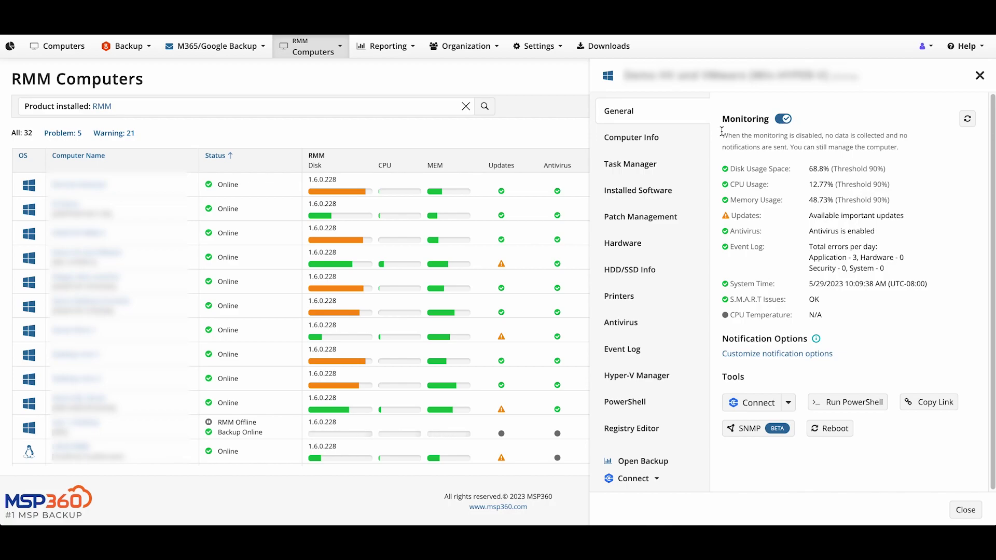
Step: Browse Computer Info and Task Manager, then tick Google Chrome 113.0 under Installed Software
{"action": "left_click", "coordinate": [649, 139]}
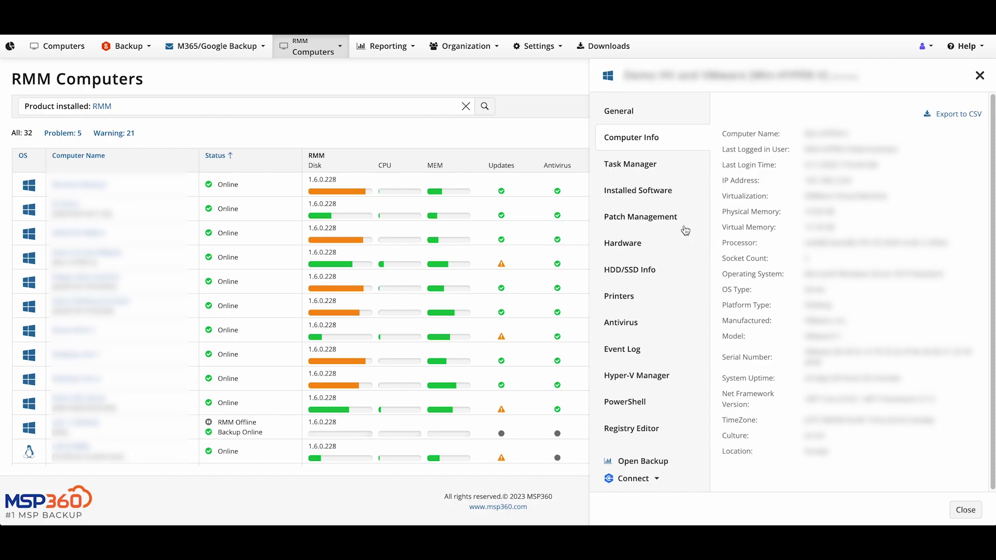
{"action": "left_click", "coordinate": [641, 165]}
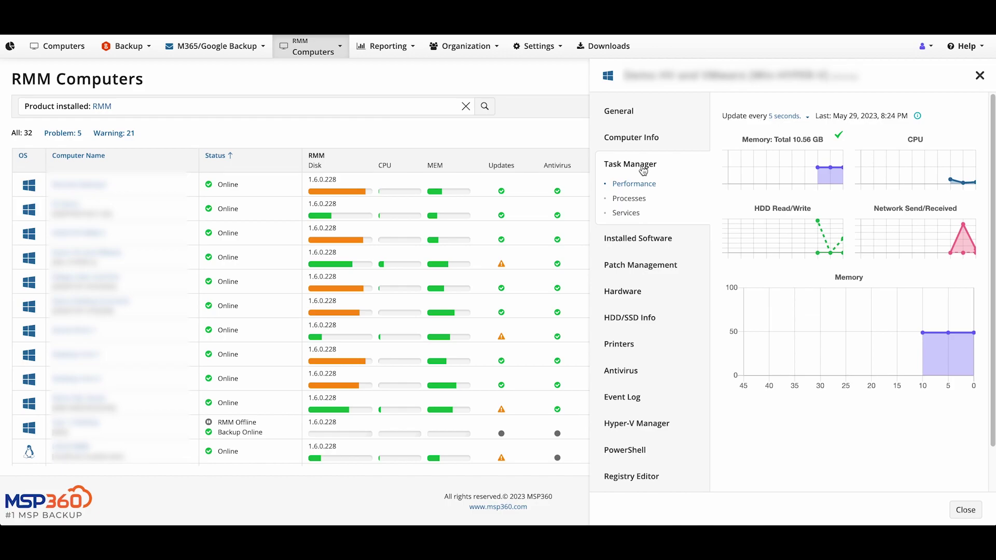
{"action": "left_click", "coordinate": [640, 241]}
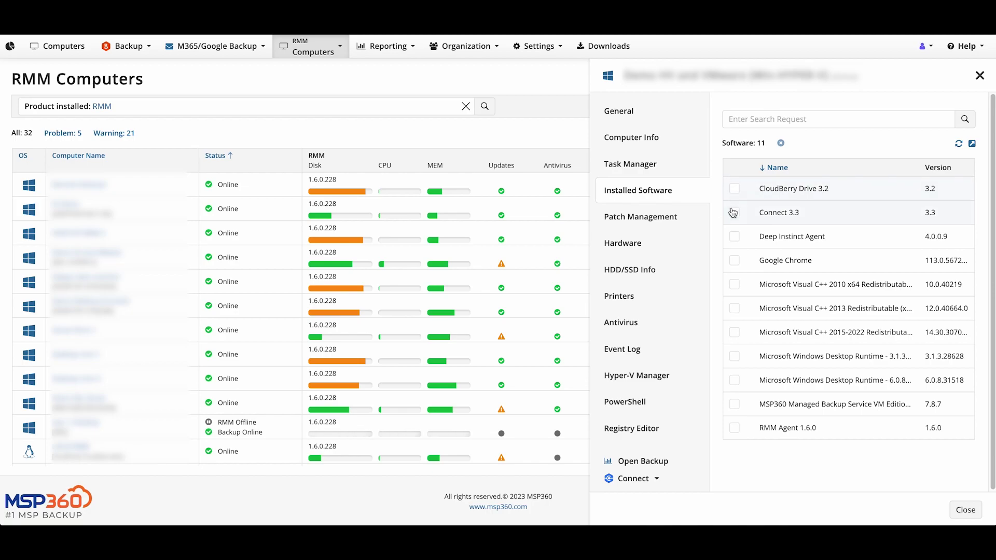
{"action": "left_click", "coordinate": [733, 261]}
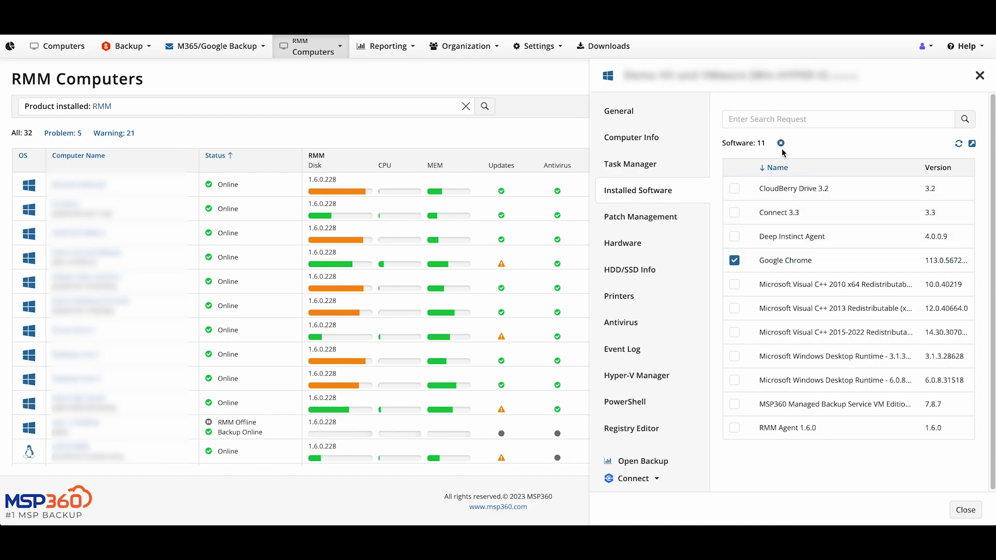
Step: Untick Chrome, browse Patch Management, Hardware, HDD/SSD and Printers, then tick Windows Defender under Antivirus
{"action": "left_click", "coordinate": [734, 260]}
{"action": "left_click", "coordinate": [667, 223]}
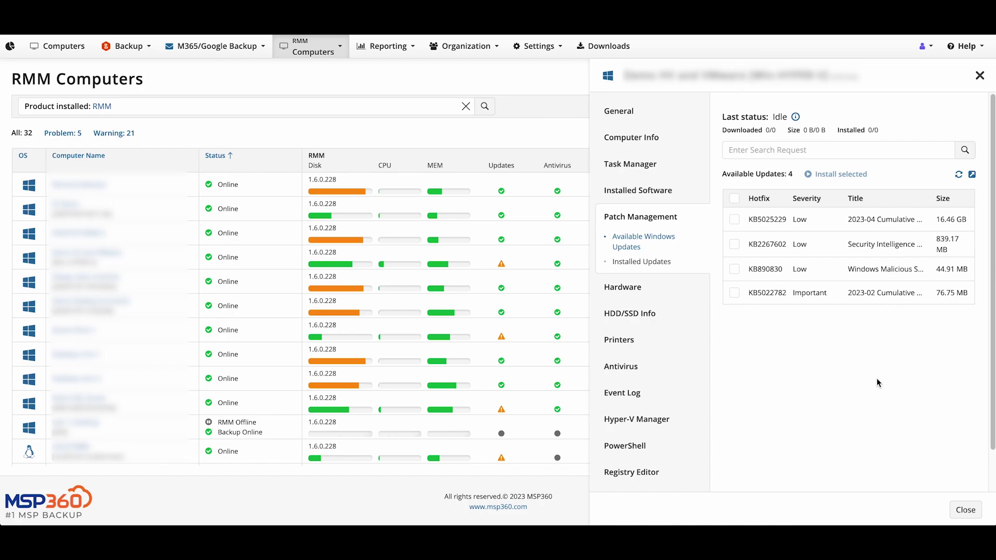
{"action": "left_click", "coordinate": [635, 287]}
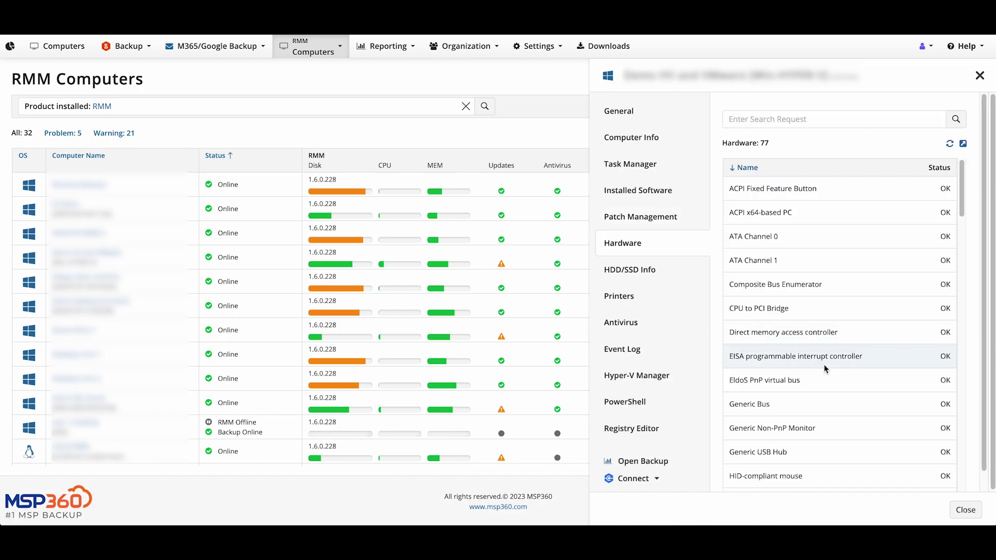
{"action": "left_click", "coordinate": [644, 278]}
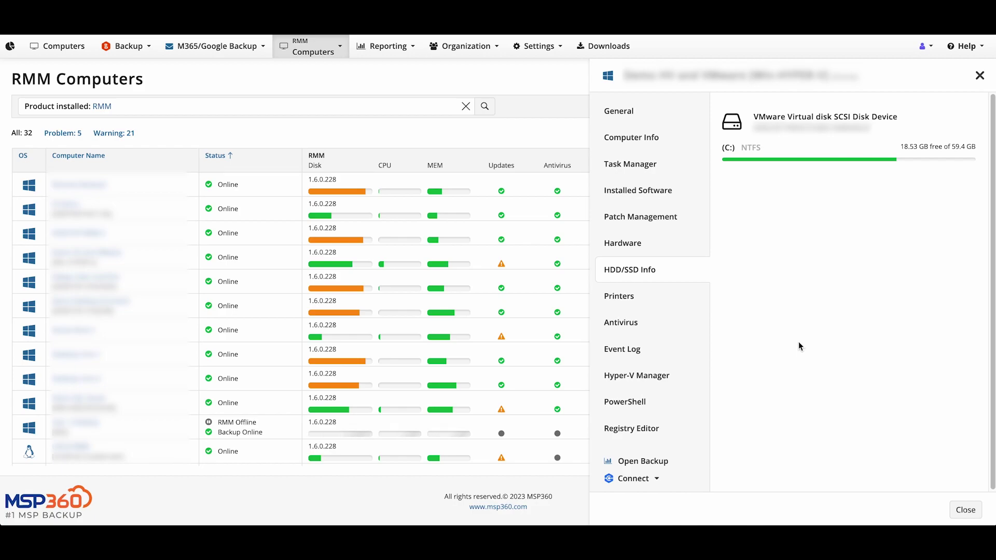
{"action": "left_click", "coordinate": [661, 310]}
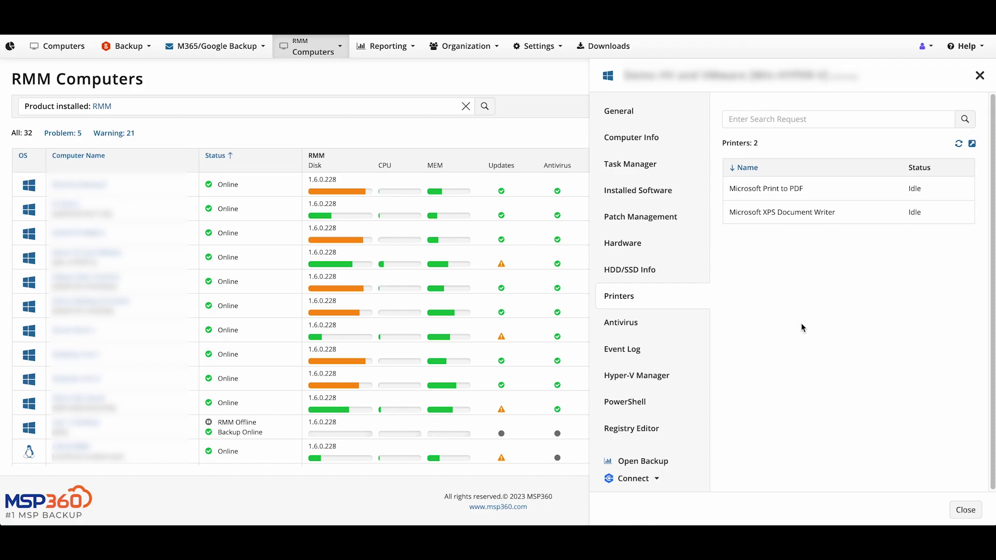
{"action": "left_click", "coordinate": [658, 331]}
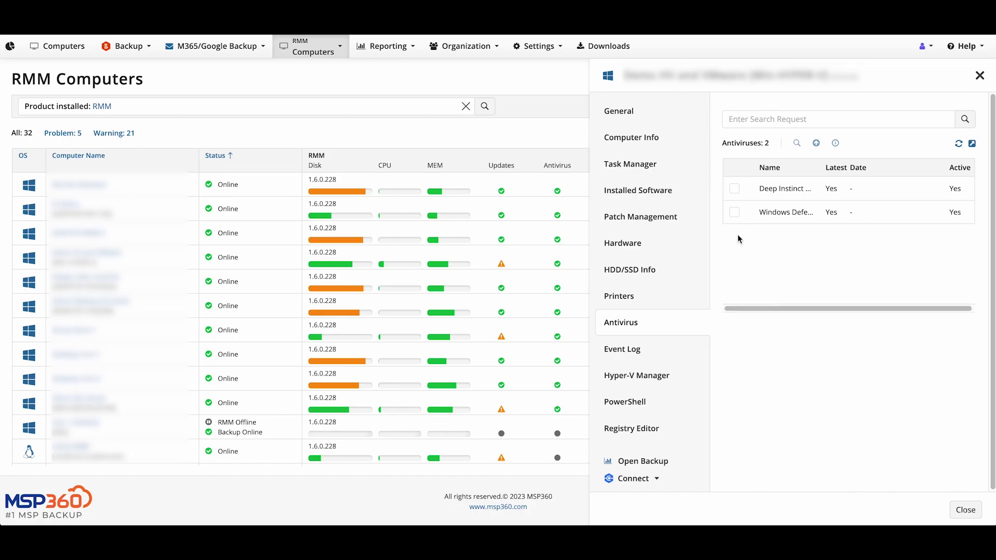
{"action": "left_click", "coordinate": [733, 213]}
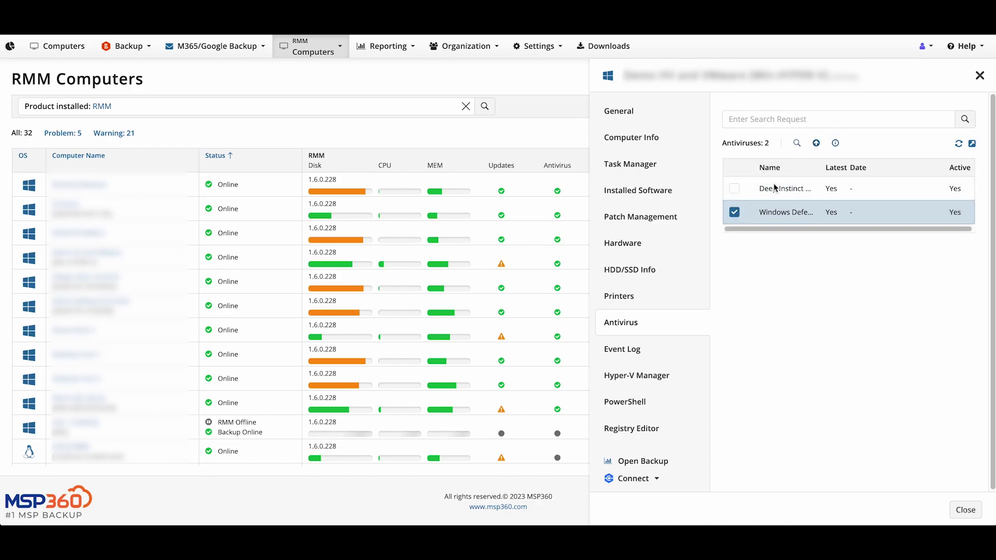
Step: Untick Windows Defender, view the Event Log as a table, then enlarge the Hyper-V list (Ubuntu, Win10)
{"action": "left_click", "coordinate": [734, 212]}
{"action": "left_click", "coordinate": [655, 343]}
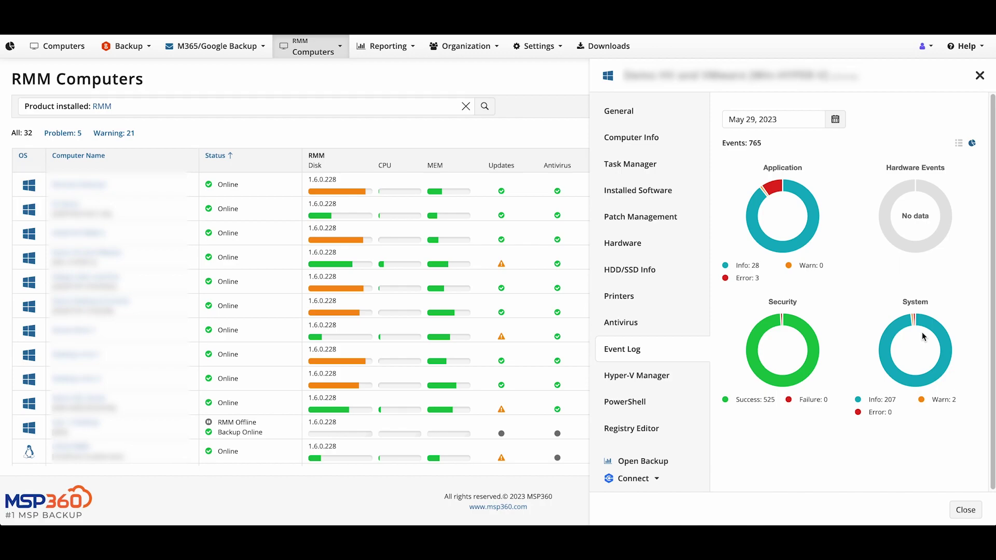
{"action": "left_click", "coordinate": [959, 145]}
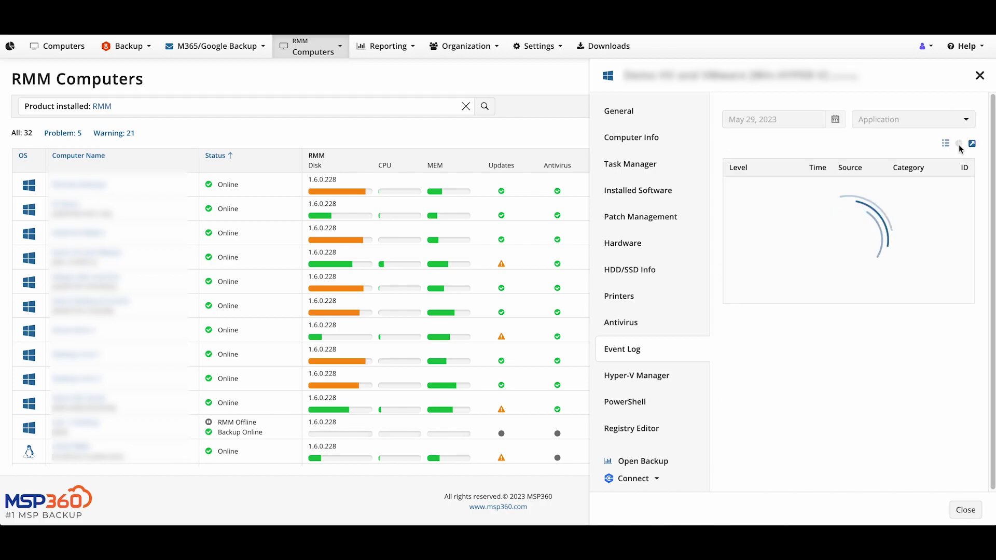
{"action": "left_click", "coordinate": [614, 381]}
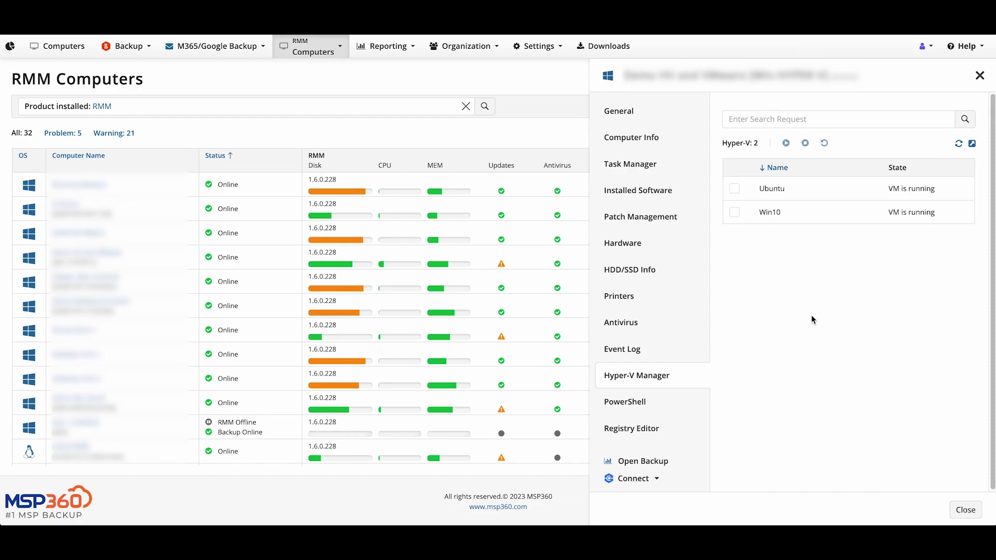
{"action": "left_click", "coordinate": [972, 143]}
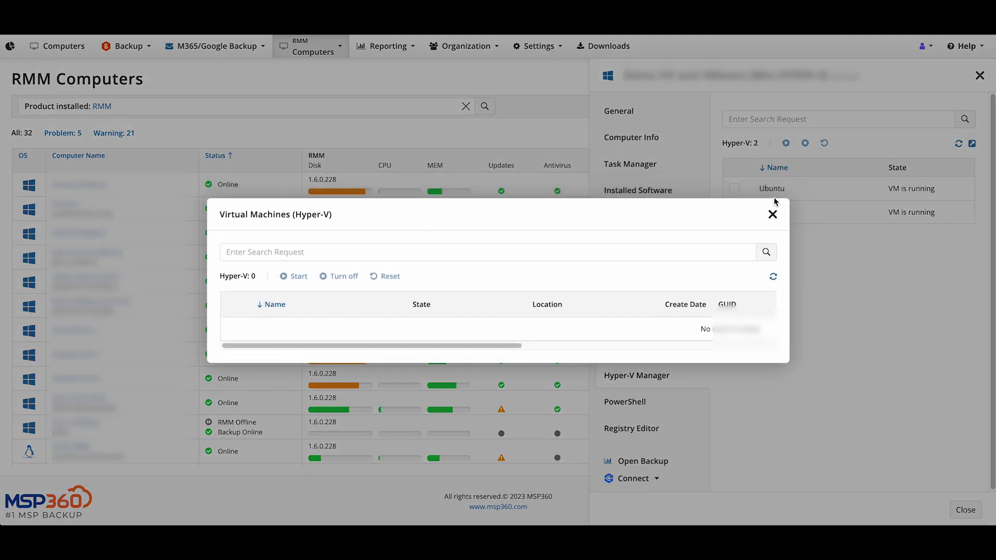
Step: Close the enlarged VM window and show PowerShell with the Check-Disk library script selected
{"action": "left_click", "coordinate": [772, 203]}
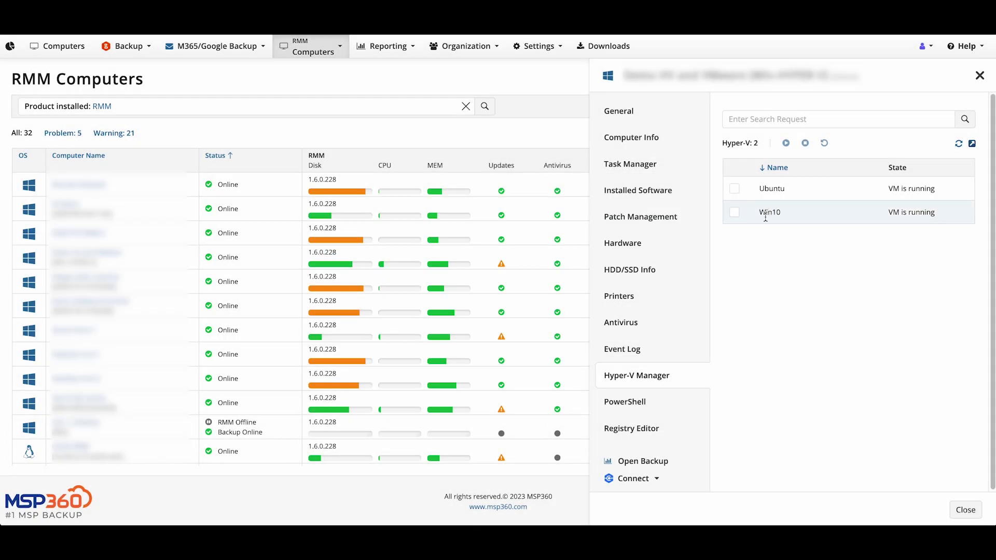
{"action": "left_click", "coordinate": [626, 415]}
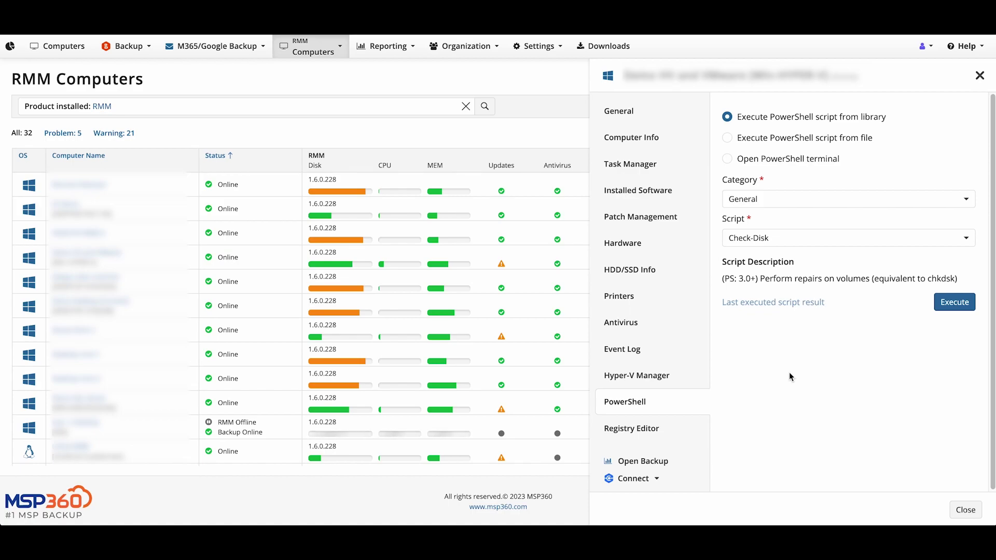
Step: Open the computer's Registry Editor and expand the HKEY_LOCAL_MACHINE key
{"action": "left_click", "coordinate": [637, 429]}
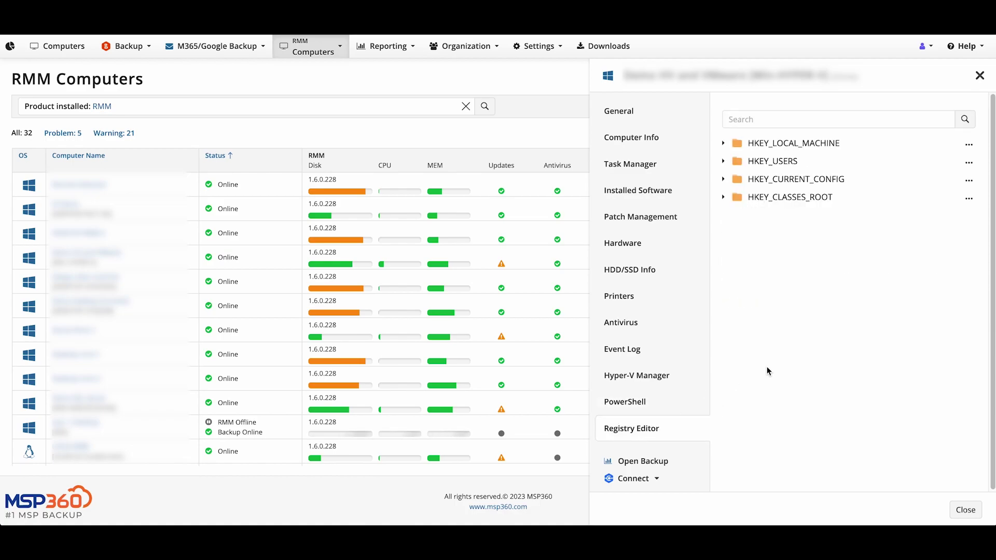
{"action": "left_click", "coordinate": [724, 143]}
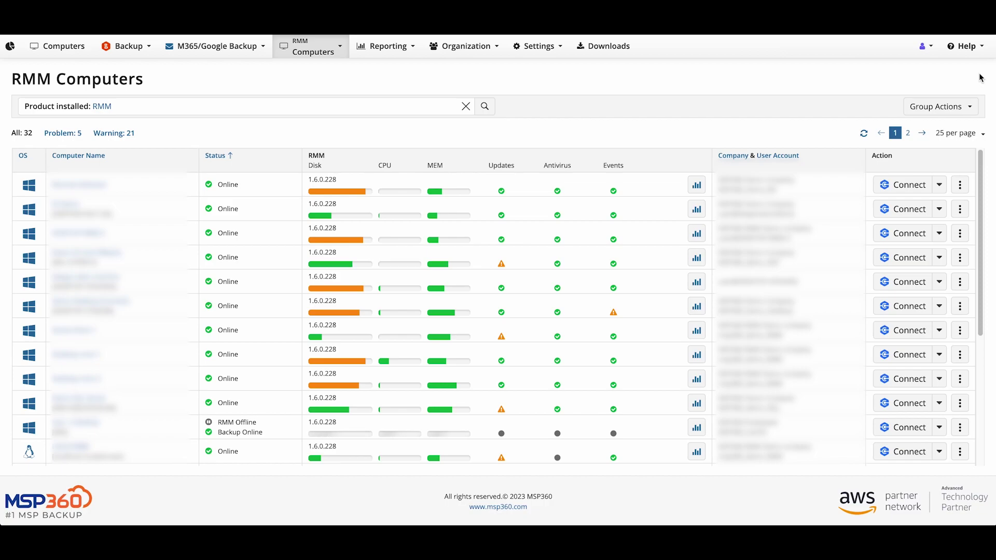
{"action": "left_click", "coordinate": [696, 357]}
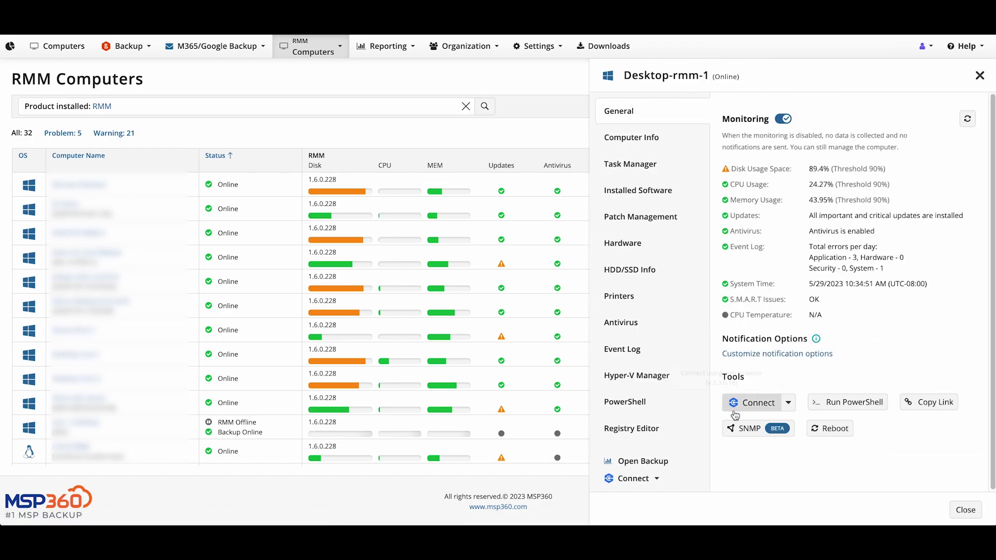
{"action": "left_click", "coordinate": [743, 427]}
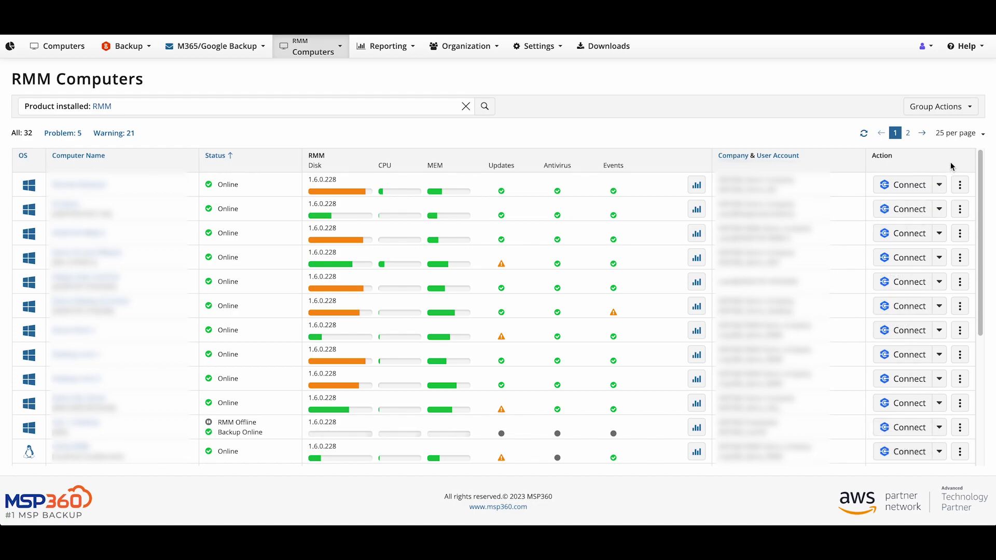
Step: Show the Connect dropdown options for the first computer in the RMM list
{"action": "left_click", "coordinate": [939, 187]}
Step: Start a new Group Action Task for Windows using the Windows Update policy (New) action
{"action": "left_click", "coordinate": [968, 102]}
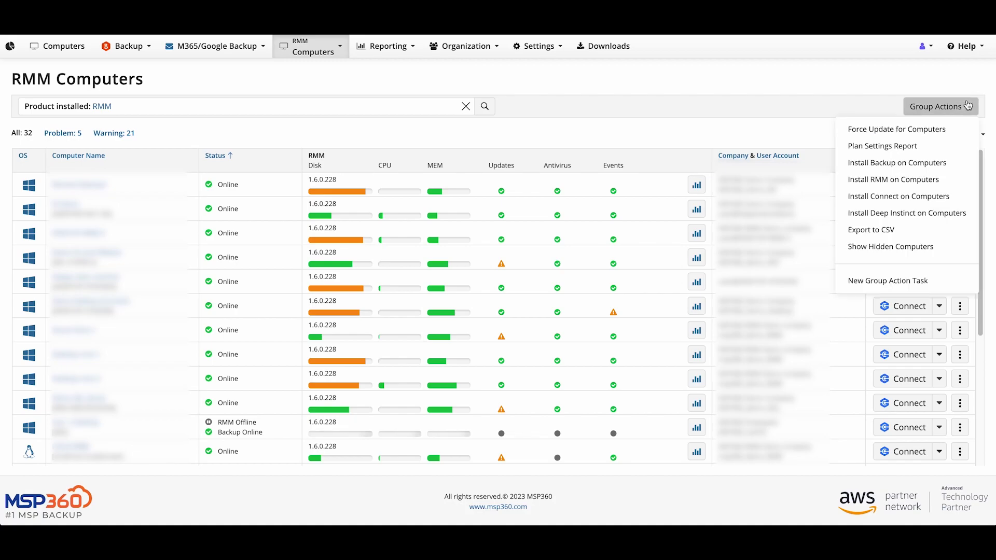
{"action": "left_click", "coordinate": [871, 282]}
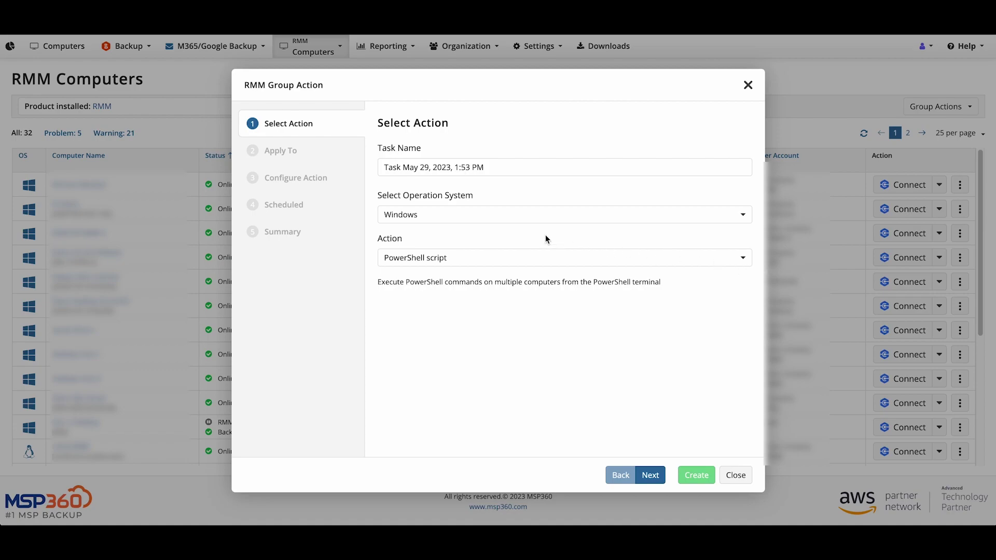
{"action": "left_click", "coordinate": [482, 212]}
{"action": "left_click", "coordinate": [481, 213]}
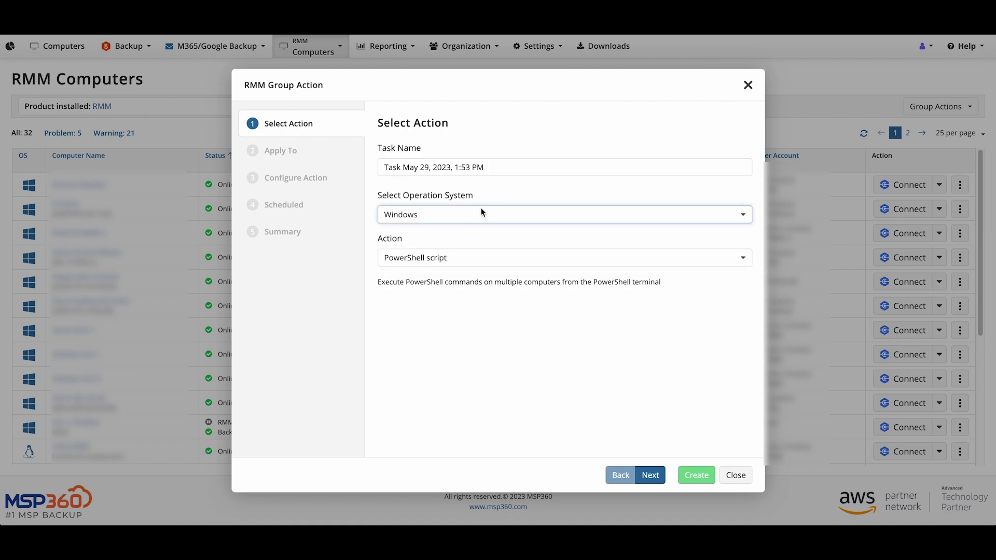
{"action": "left_click", "coordinate": [485, 257]}
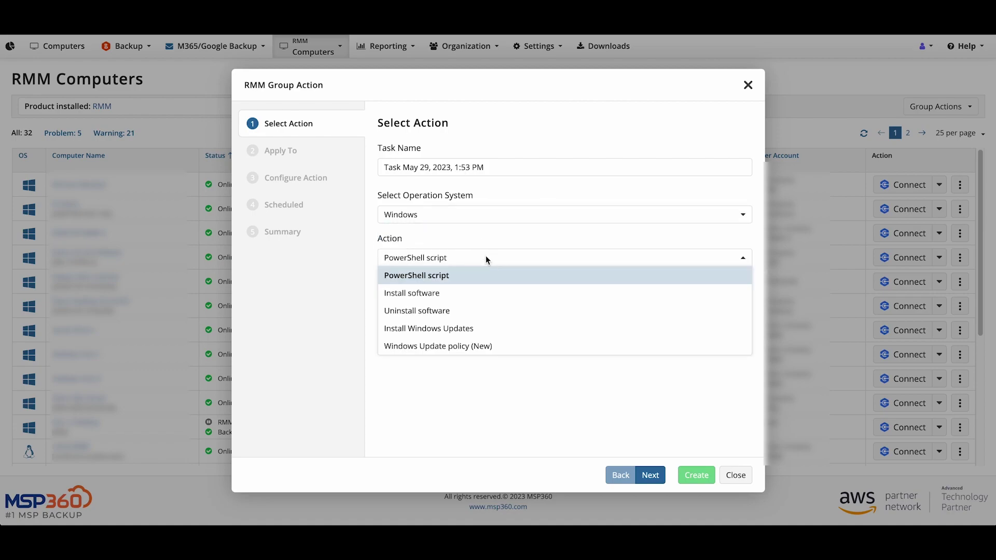
{"action": "left_click", "coordinate": [494, 347]}
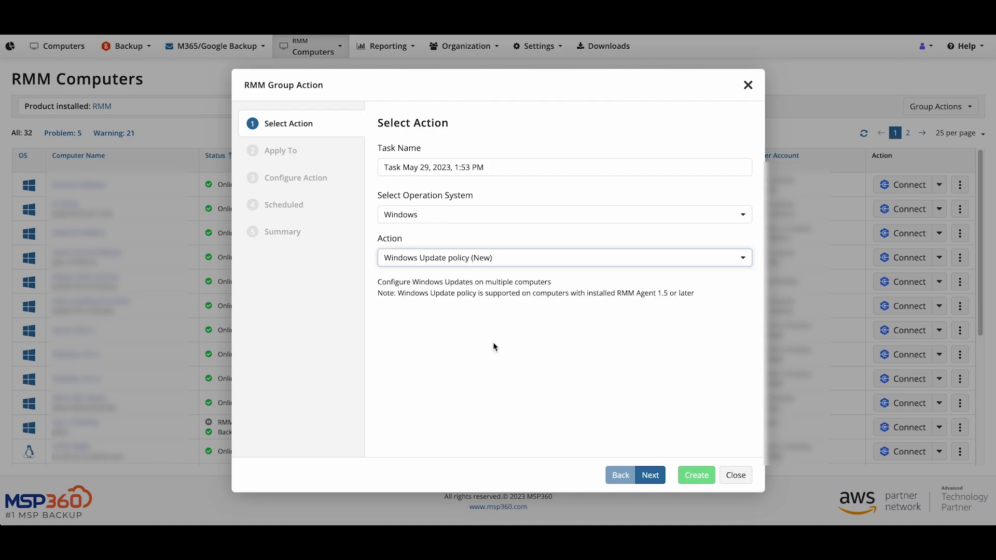
Step: Keep 'Apply to all companies' and advance to the Windows Update Configure Action step
{"action": "left_click", "coordinate": [649, 474]}
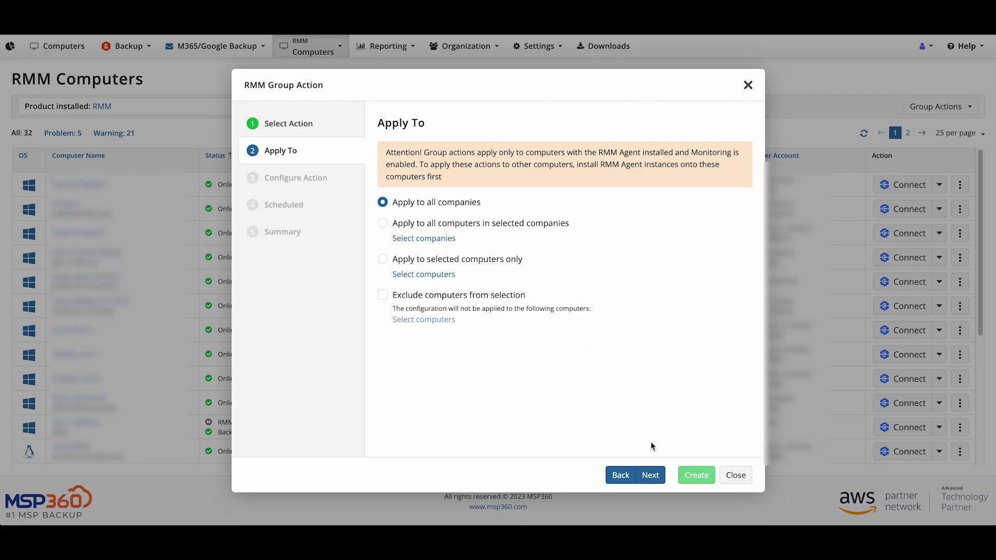
{"action": "left_click", "coordinate": [654, 476]}
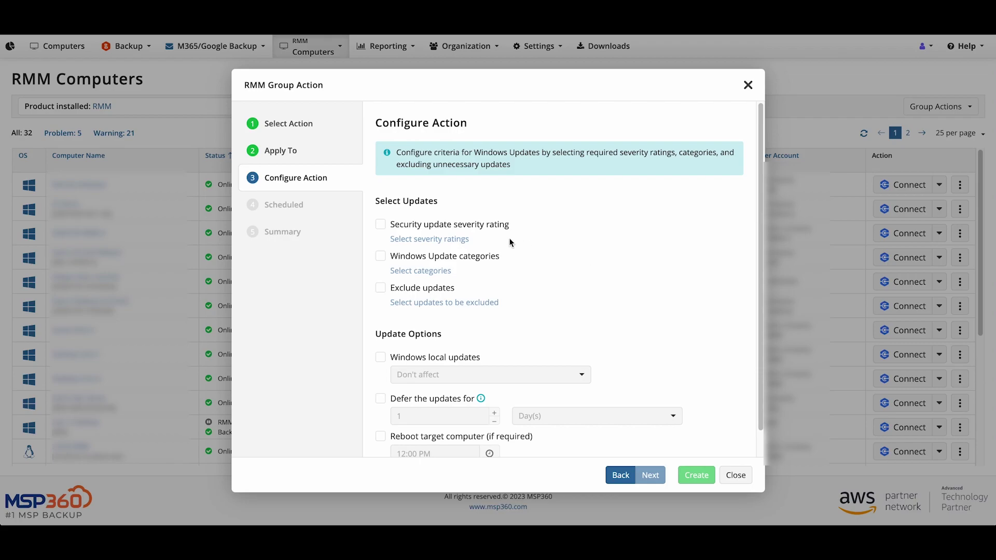
Step: Restrict the update policy to Critical security severity rating updates
{"action": "left_click", "coordinate": [382, 225]}
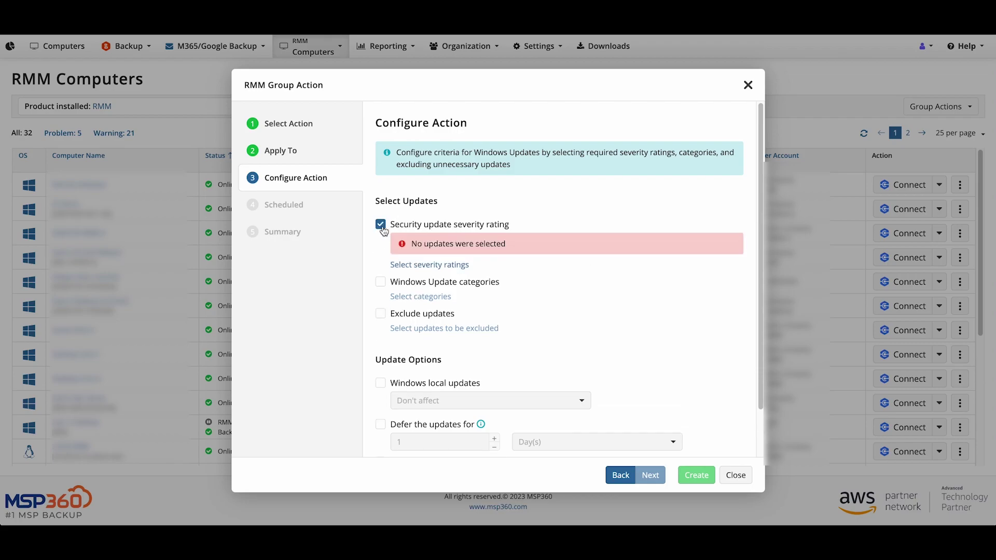
{"action": "left_click", "coordinate": [404, 264]}
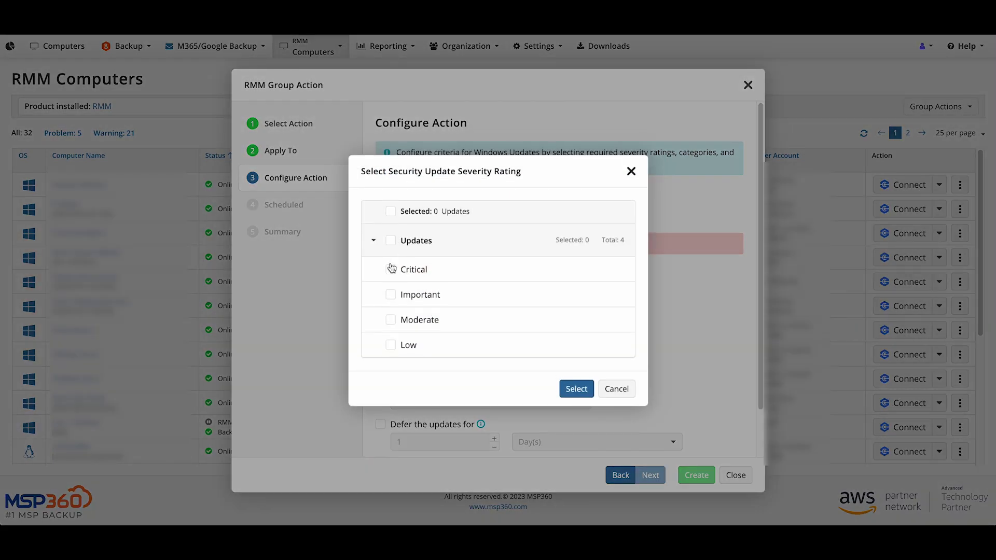
{"action": "left_click", "coordinate": [391, 270]}
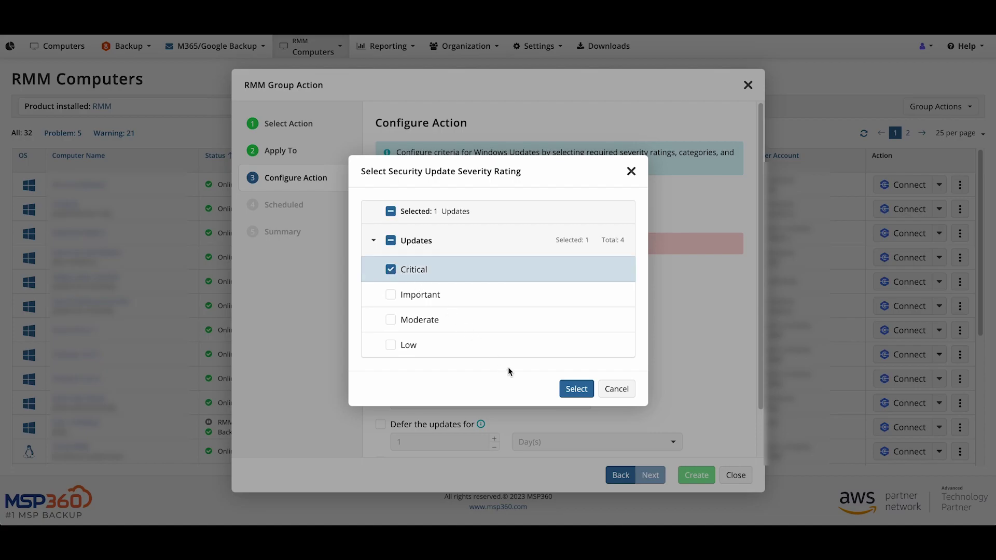
{"action": "left_click", "coordinate": [584, 393]}
Step: Keep the task schedule as a one-time run at 12:00 AM on May 29, 2023
{"action": "scroll", "coordinate": [680, 371], "scroll_direction": "down", "scroll_amount": 1}
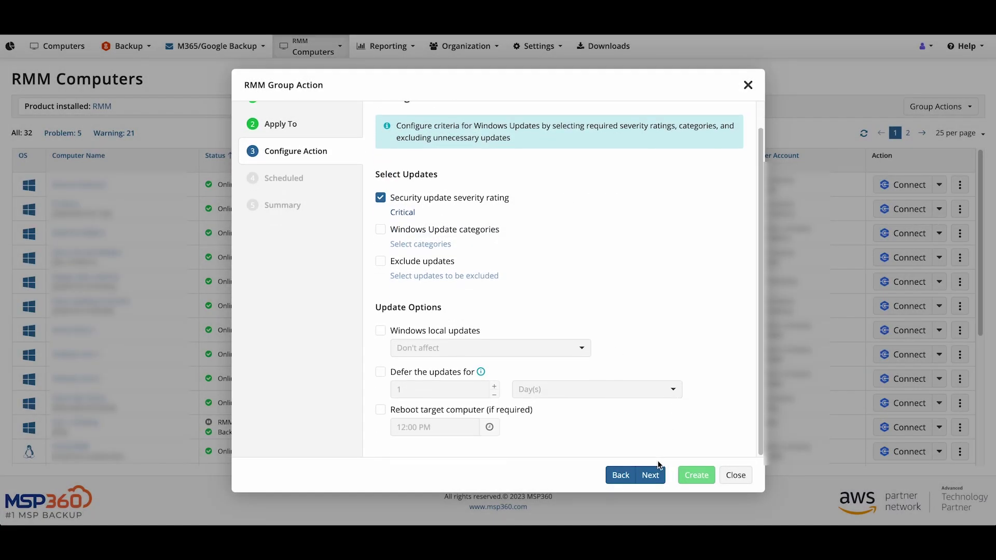
{"action": "left_click", "coordinate": [654, 475]}
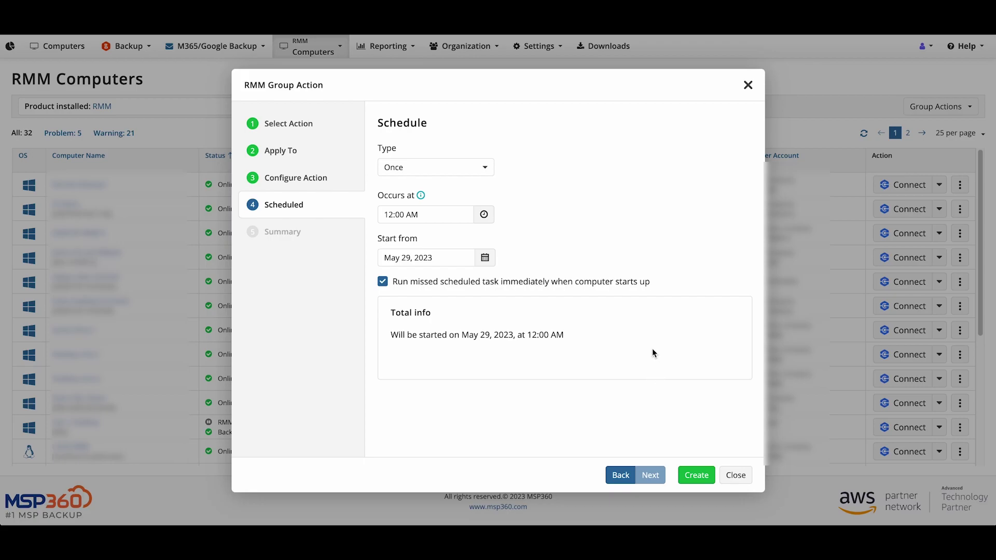
{"action": "left_click", "coordinate": [487, 167]}
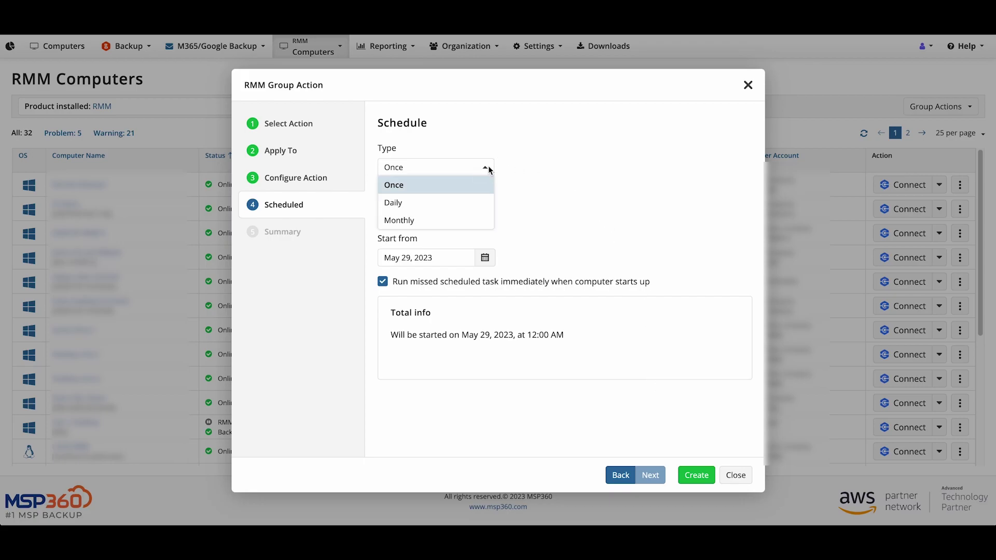
{"action": "left_click", "coordinate": [488, 167]}
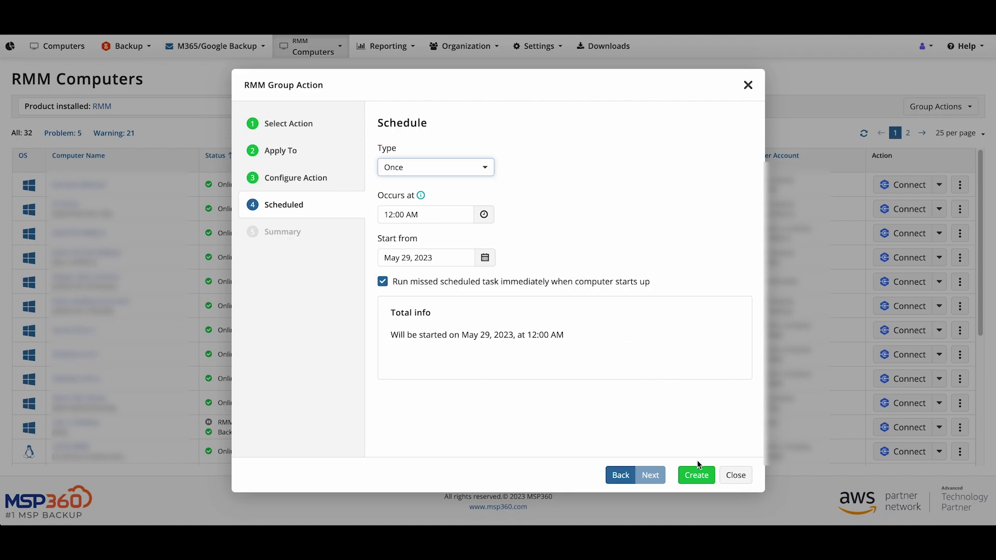
Step: Create the task, dismiss the two-factor prompt and wizard, then open RMM Group Actions Tasks
{"action": "left_click", "coordinate": [695, 474]}
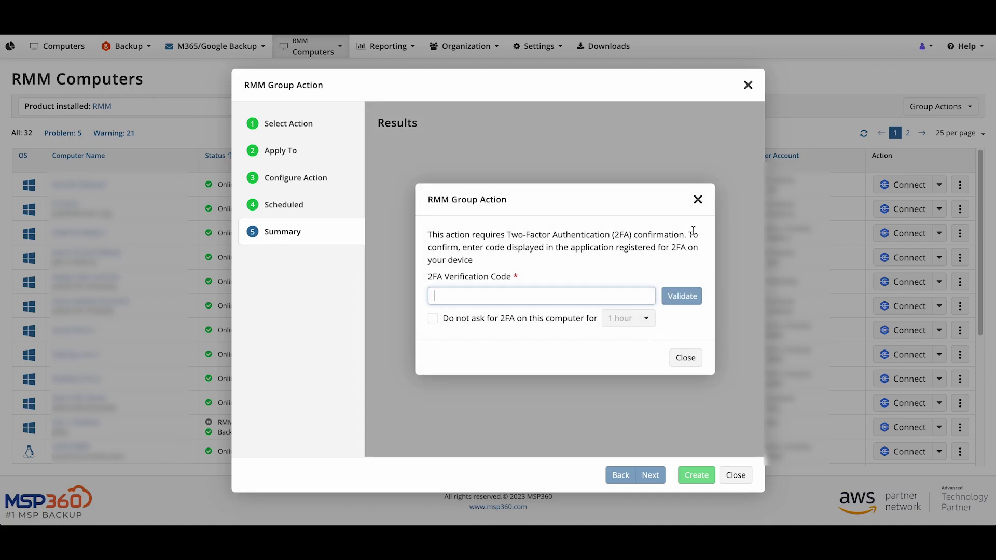
{"action": "left_click", "coordinate": [697, 201]}
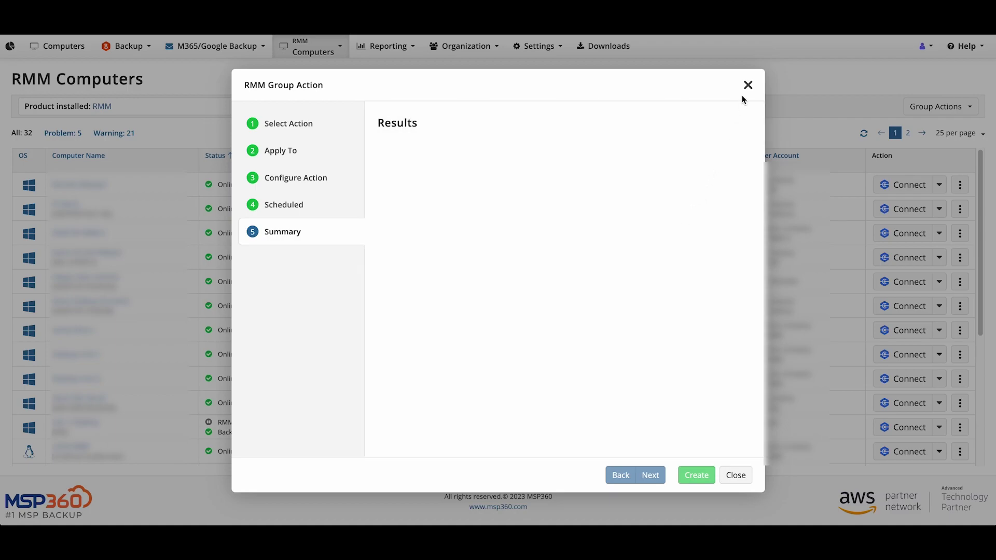
{"action": "left_click", "coordinate": [747, 85]}
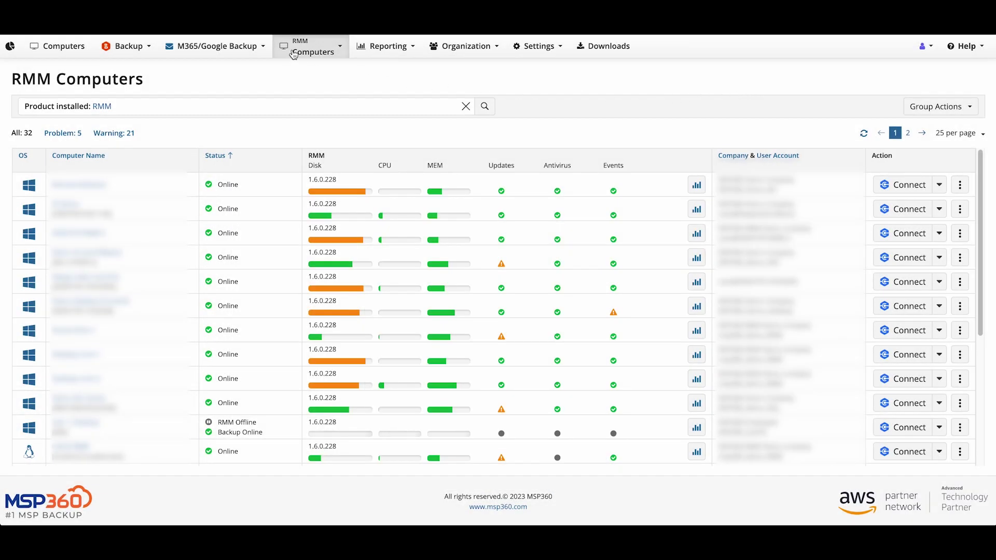
{"action": "left_click", "coordinate": [310, 47]}
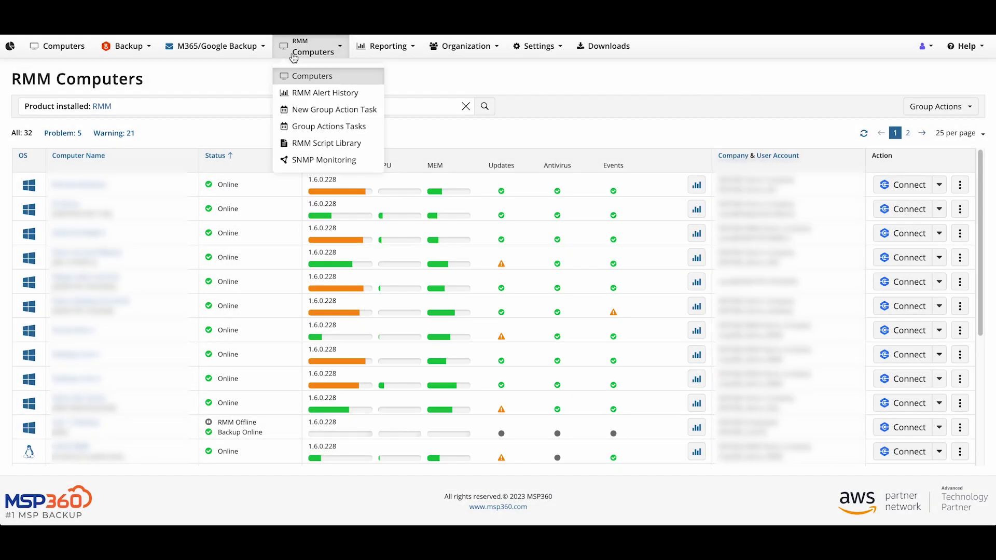
{"action": "left_click", "coordinate": [303, 126]}
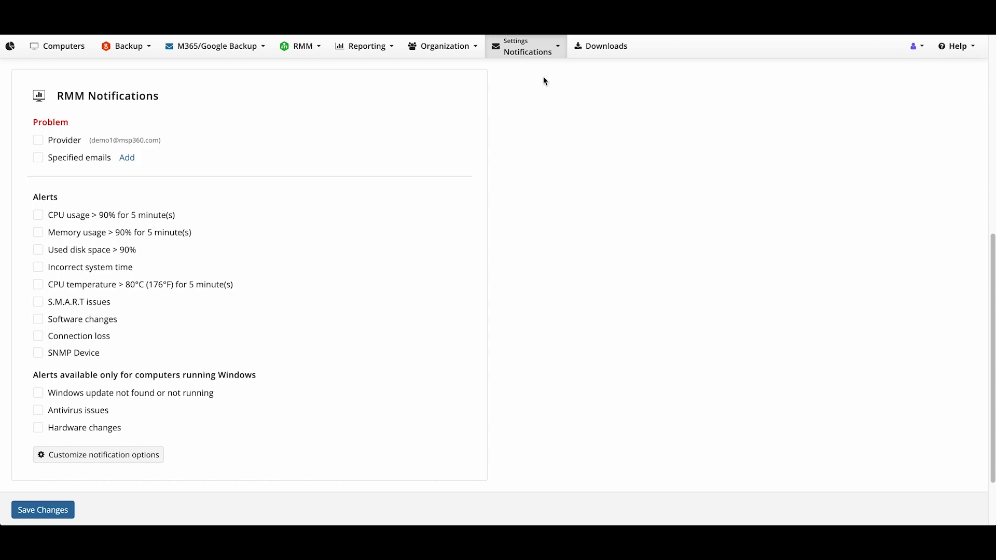
Step: Open the Settings menu and close it again
{"action": "left_click", "coordinate": [549, 54]}
{"action": "left_click", "coordinate": [549, 55]}
Step: Enable CPU Usage, Software, Hardware, Used Disk Space, Connection Loss (notify on restore) and SNMP alerts
{"action": "left_click", "coordinate": [122, 456]}
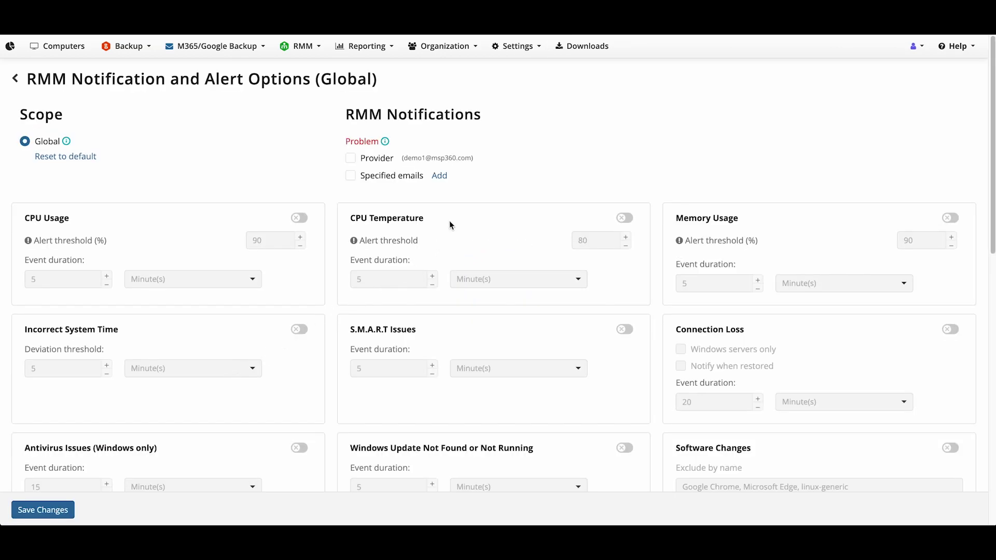
{"action": "key", "text": "ctrl+minus"}
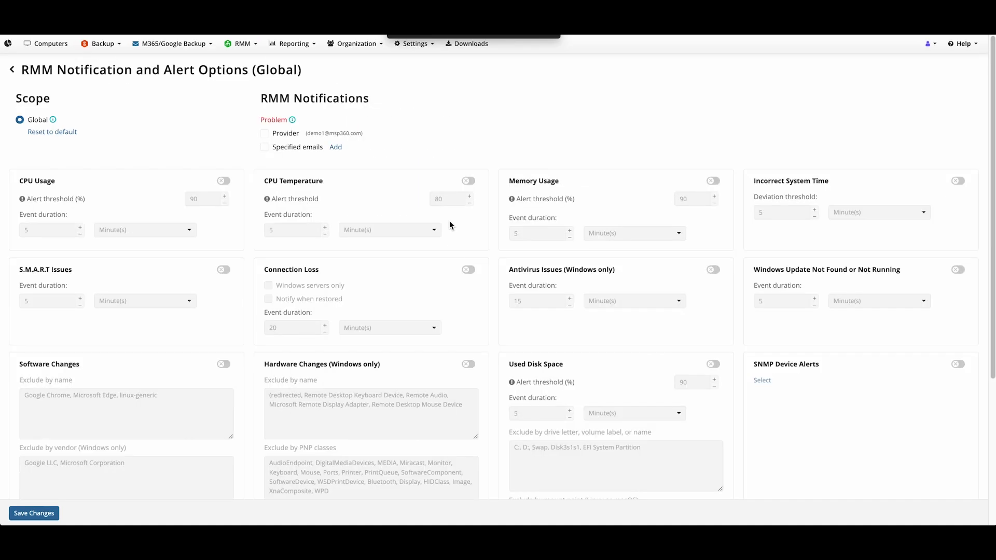
{"action": "left_click", "coordinate": [222, 183]}
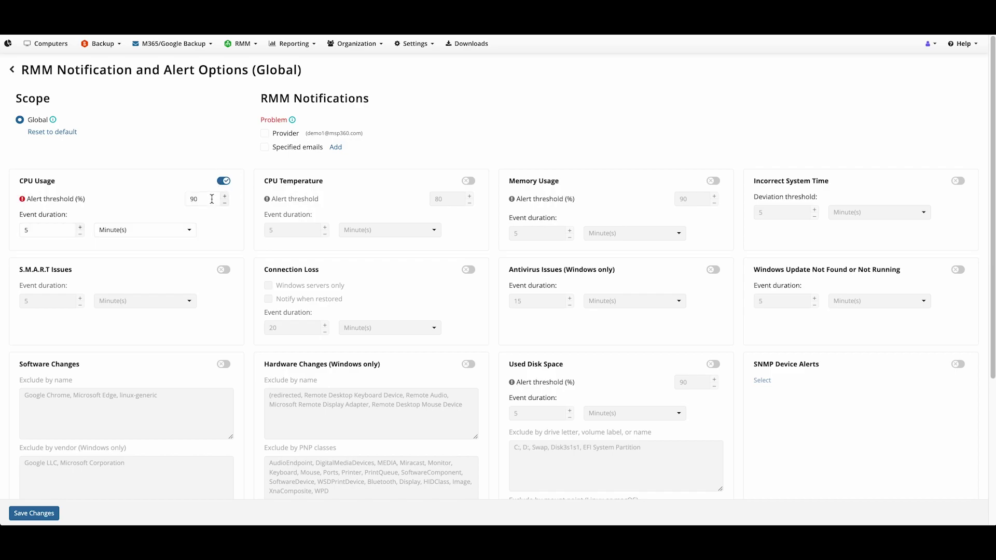
{"action": "left_click", "coordinate": [223, 364]}
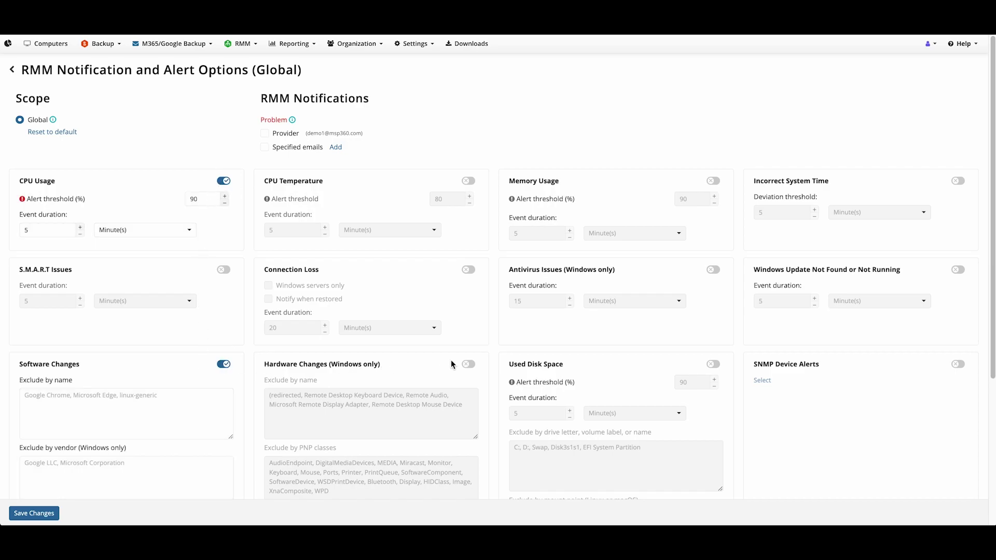
{"action": "left_click", "coordinate": [468, 365]}
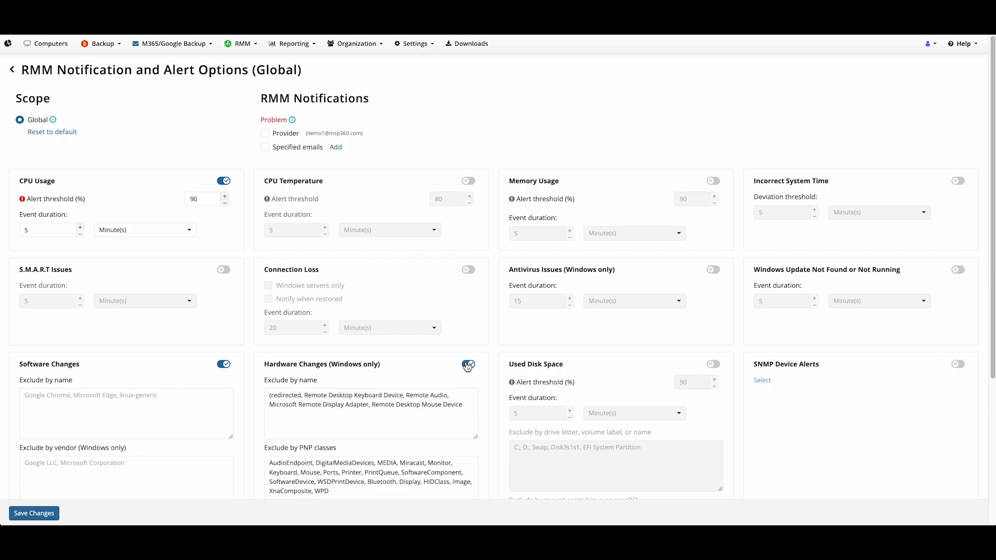
{"action": "left_click", "coordinate": [713, 365]}
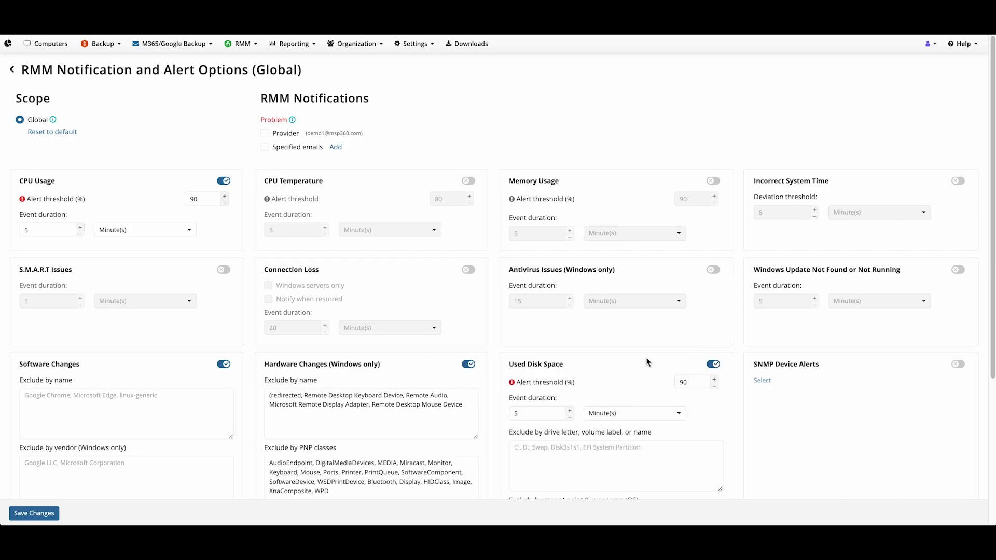
{"action": "left_click", "coordinate": [468, 270]}
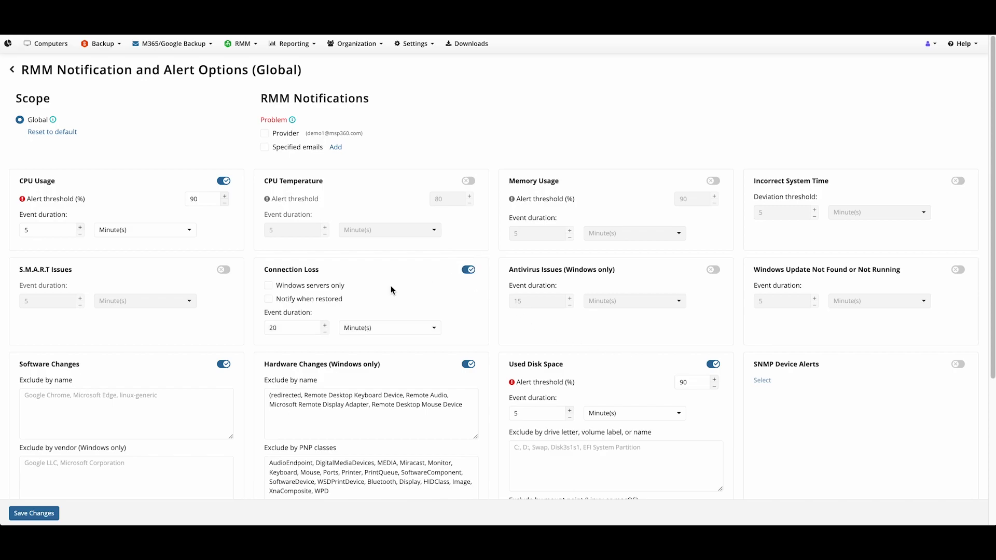
{"action": "left_click", "coordinate": [268, 300]}
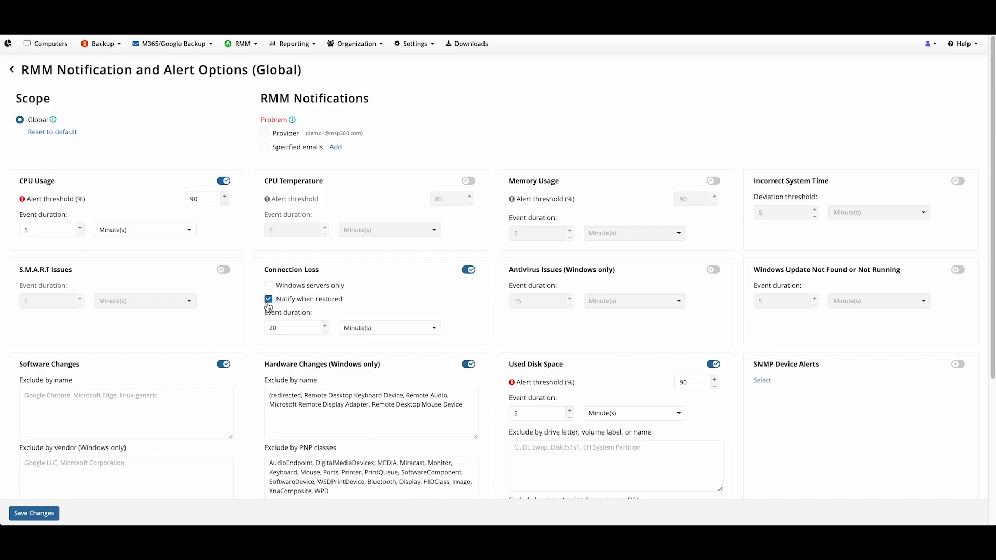
{"action": "left_click", "coordinate": [957, 365]}
Step: Go to the RMM Alert History page
{"action": "left_click", "coordinate": [236, 46]}
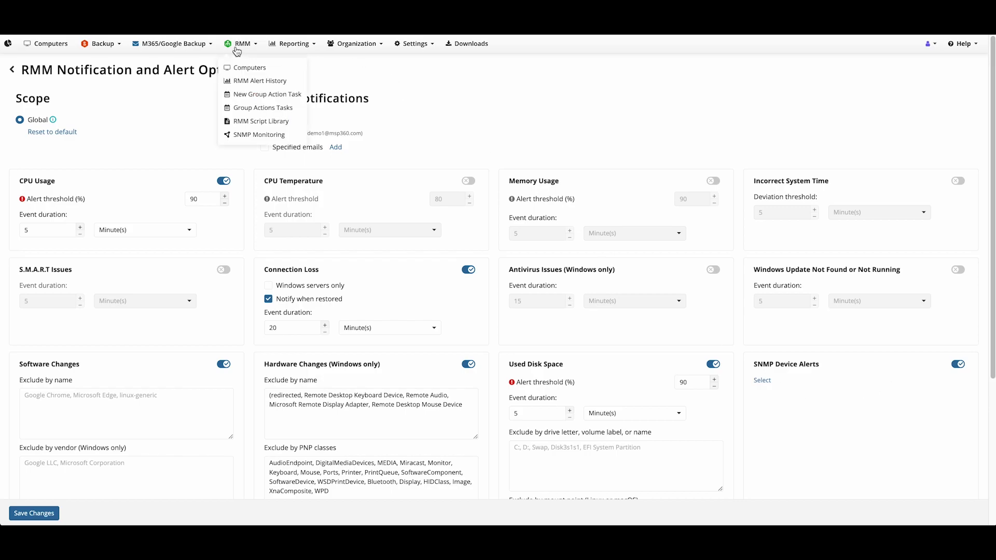
{"action": "left_click", "coordinate": [244, 79]}
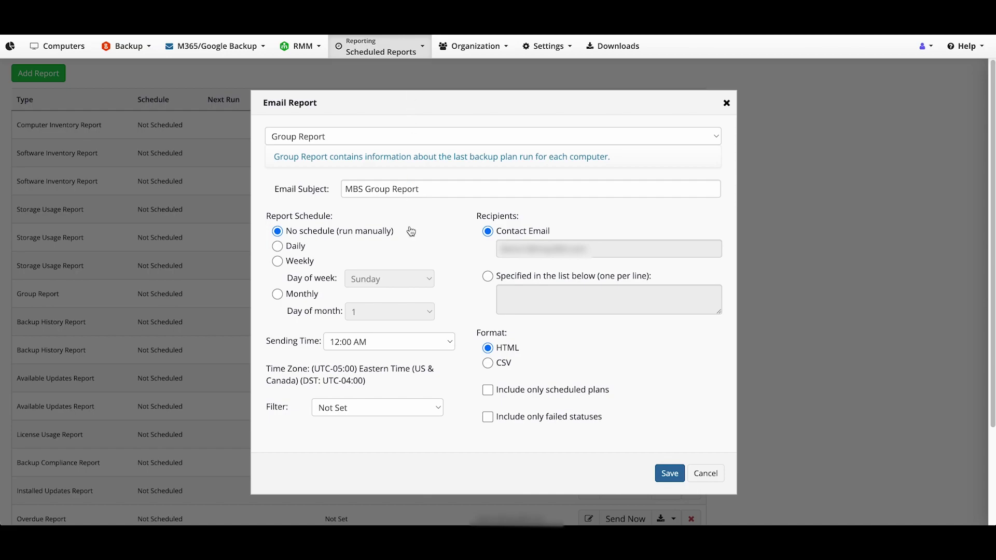
Step: Switch the Group Report email format to CSV and show the report type list
{"action": "left_click", "coordinate": [488, 363]}
{"action": "left_click", "coordinate": [596, 133]}
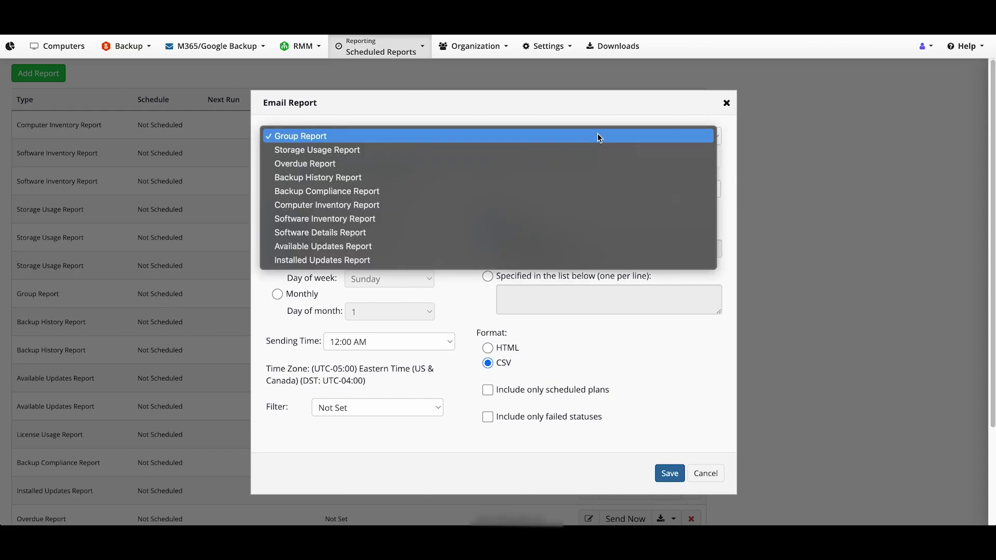